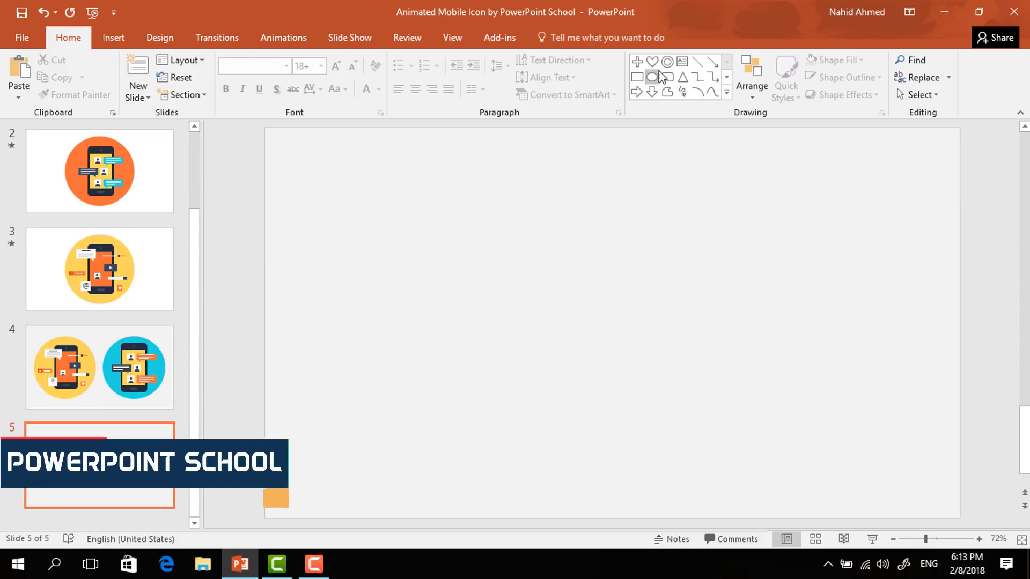
Draw a large circle in the centre of the blank slide
{"action": "left_click", "coordinate": [653, 79]}
{"action": "mouse_move", "coordinate": [590, 323]}
{"action": "left_mouse_down"}
{"action": "mouse_move", "coordinate": [687, 402]}
{"action": "mouse_move", "coordinate": [750, 433]}
{"action": "left_mouse_up"}
{"action": "left_click_drag", "start_coordinate": [677, 398], "coordinate": [700, 404]}
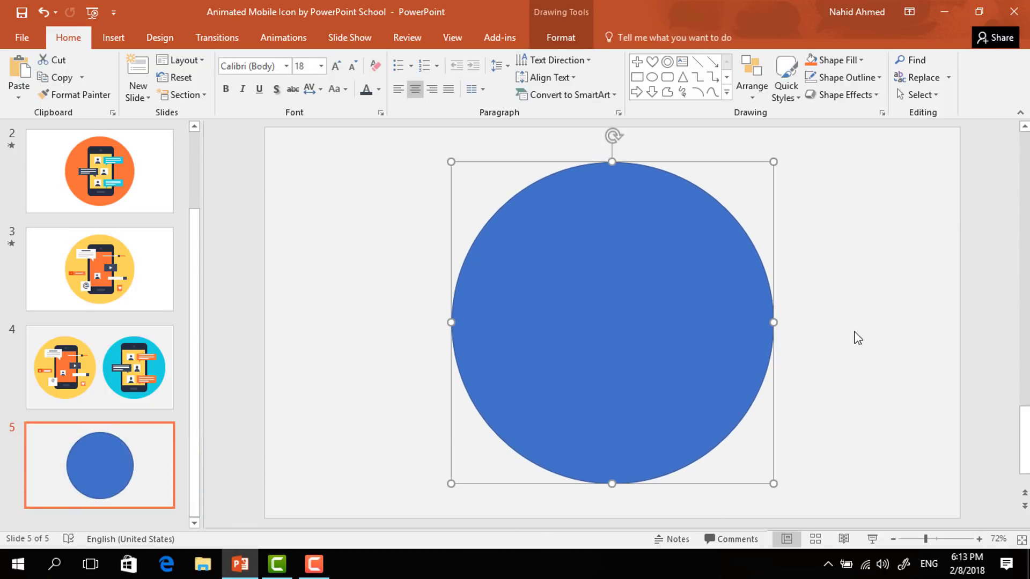
Fill the circle yellow and remove its outline
{"action": "left_click", "coordinate": [561, 38]}
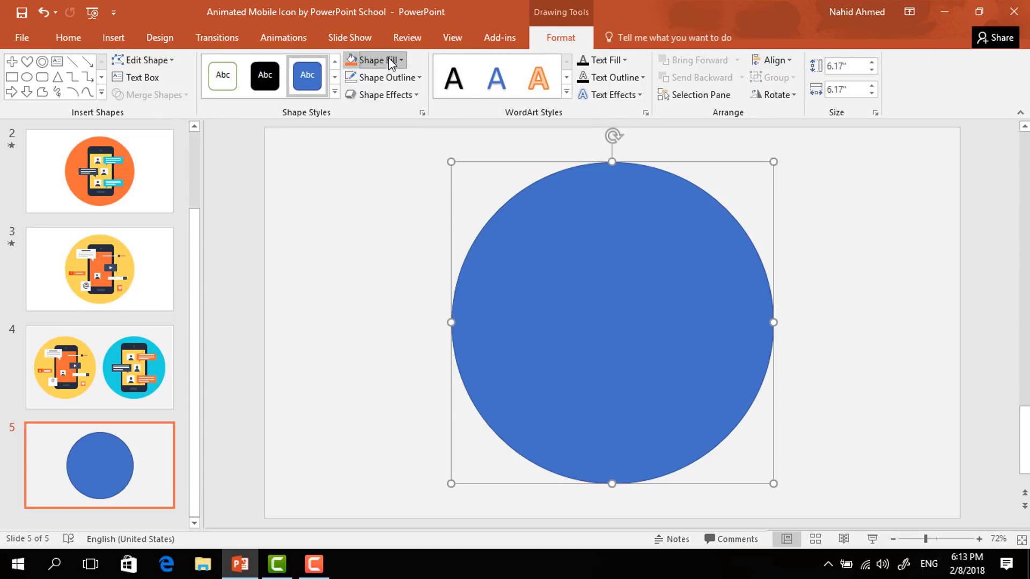
{"action": "left_click", "coordinate": [389, 57]}
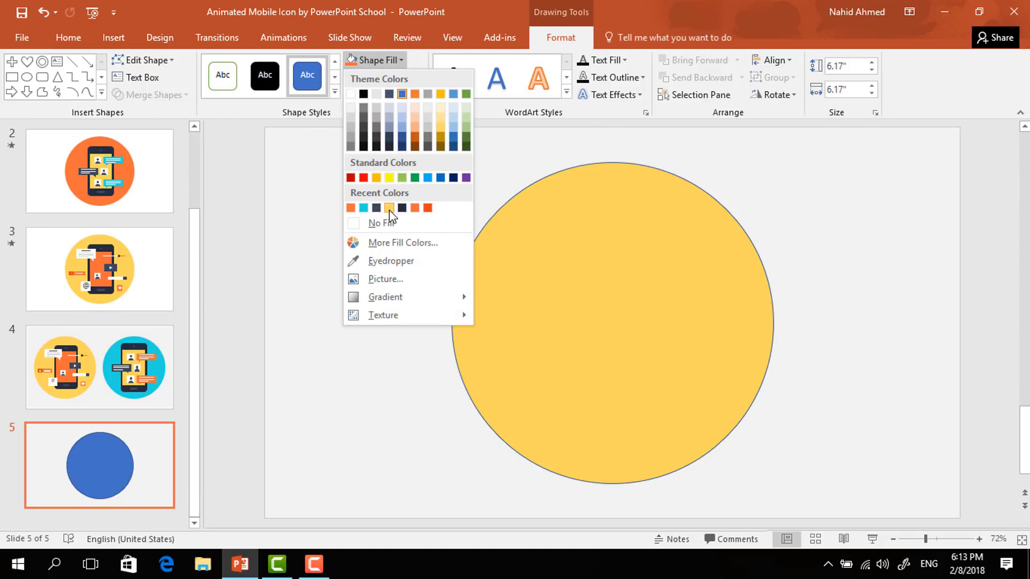
{"action": "left_click", "coordinate": [389, 207]}
{"action": "left_click", "coordinate": [404, 79]}
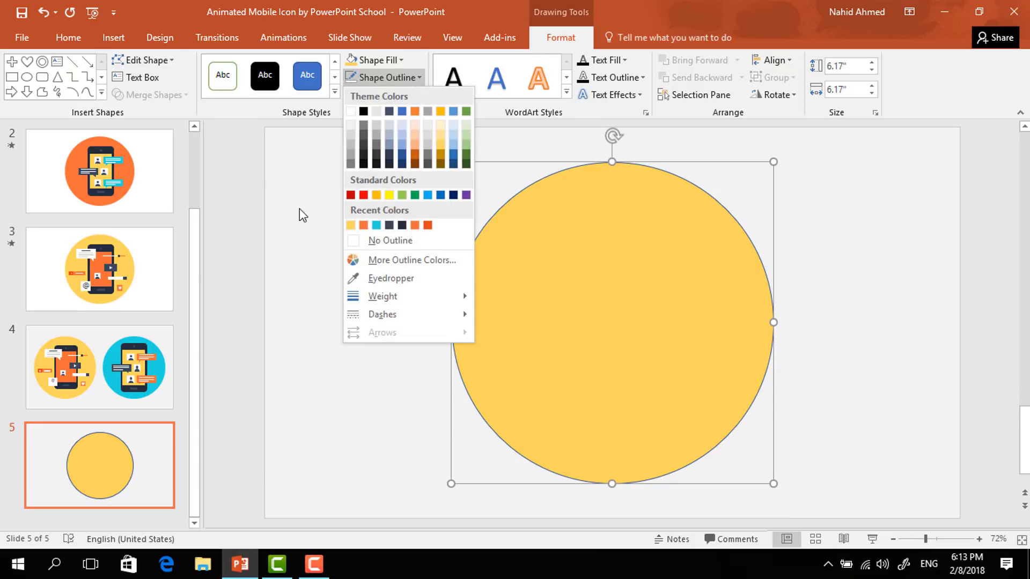
{"action": "left_click", "coordinate": [405, 240]}
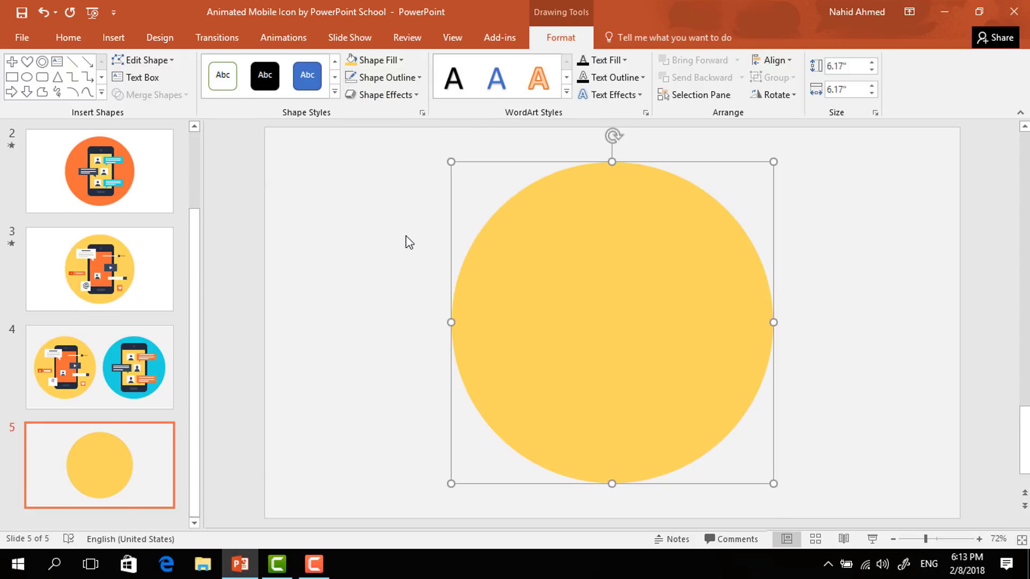
{"action": "left_click", "coordinate": [848, 303]}
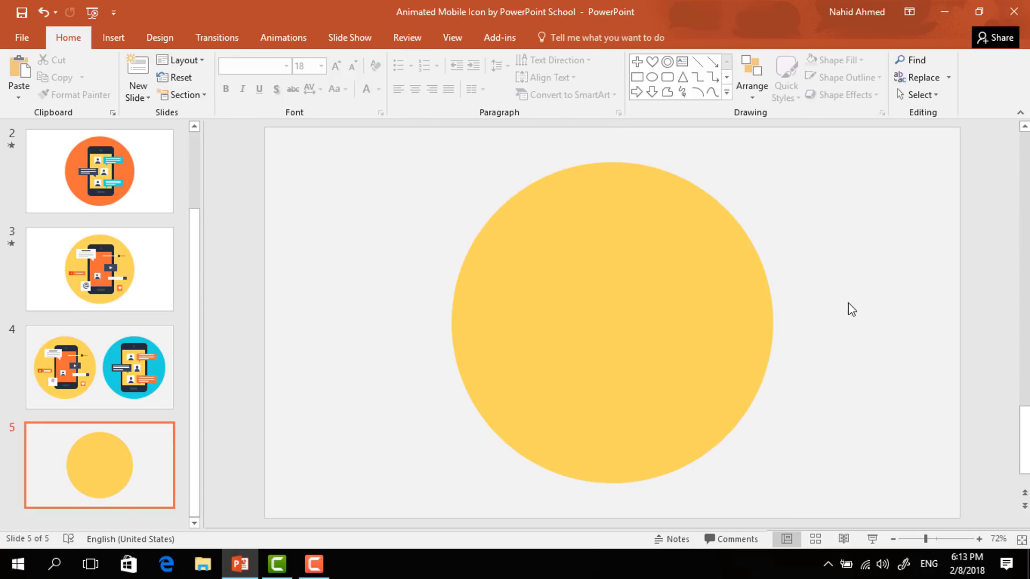
Draw a rounded-rectangle phone body centred on the circle, filled dark navy with no outline
{"action": "left_click", "coordinate": [667, 78]}
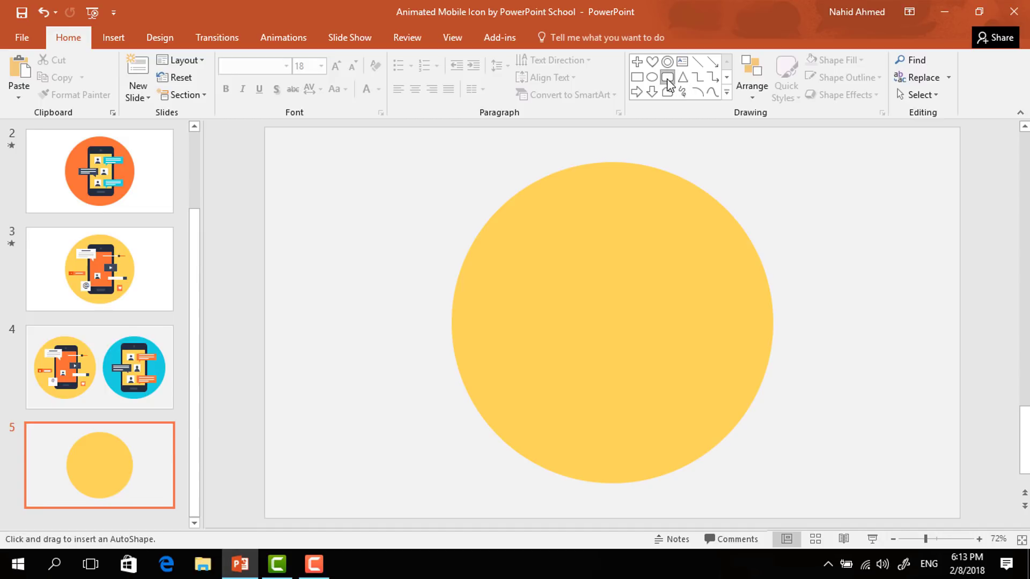
{"action": "mouse_move", "coordinate": [568, 239]}
{"action": "left_mouse_down"}
{"action": "mouse_move", "coordinate": [640, 346]}
{"action": "mouse_move", "coordinate": [678, 449]}
{"action": "left_mouse_up"}
{"action": "left_click_drag", "start_coordinate": [572, 217], "coordinate": [562, 210]}
{"action": "left_click_drag", "start_coordinate": [607, 313], "coordinate": [604, 306]}
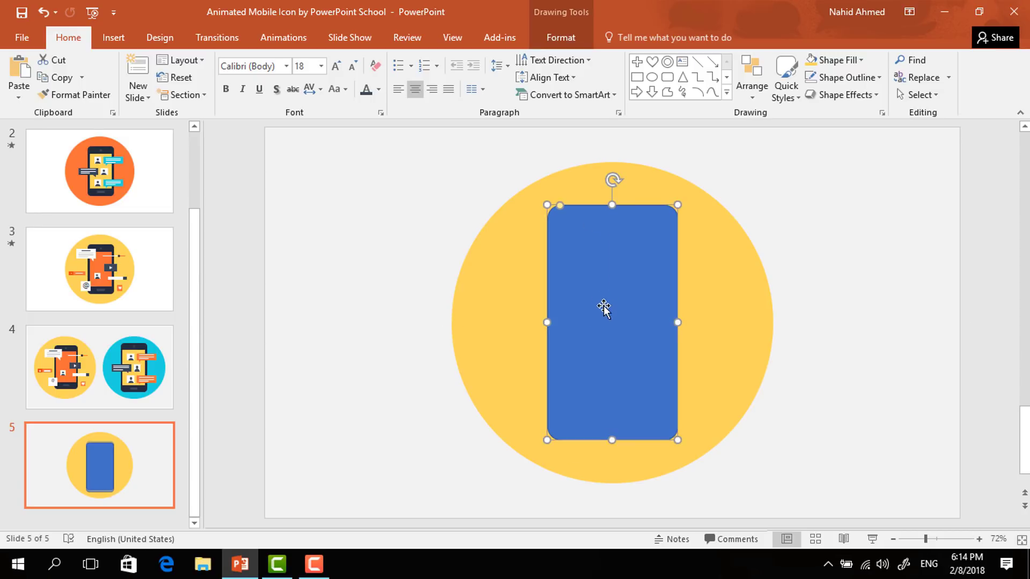
{"action": "left_click", "coordinate": [568, 39]}
{"action": "left_click", "coordinate": [376, 60]}
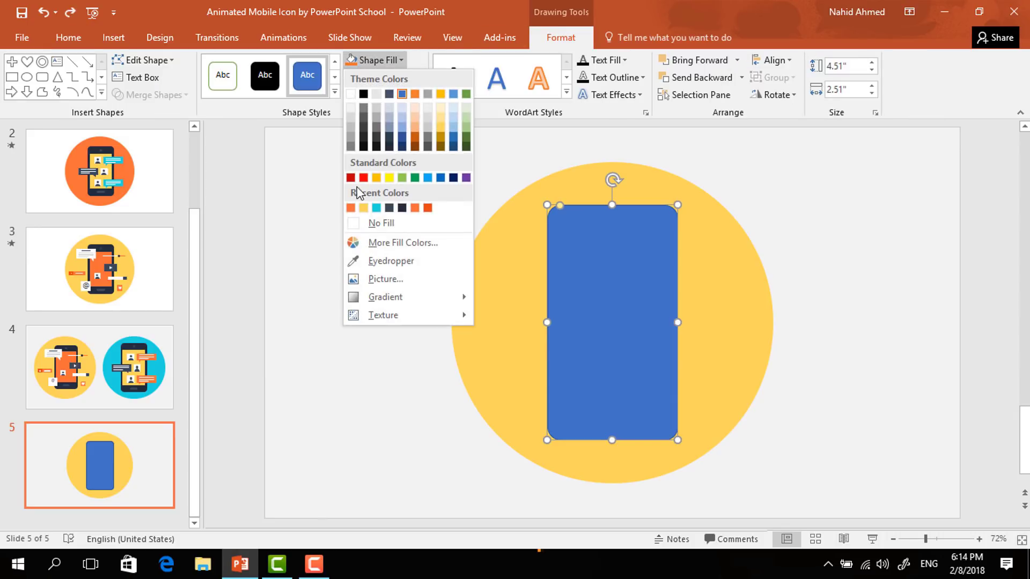
{"action": "left_click", "coordinate": [402, 208]}
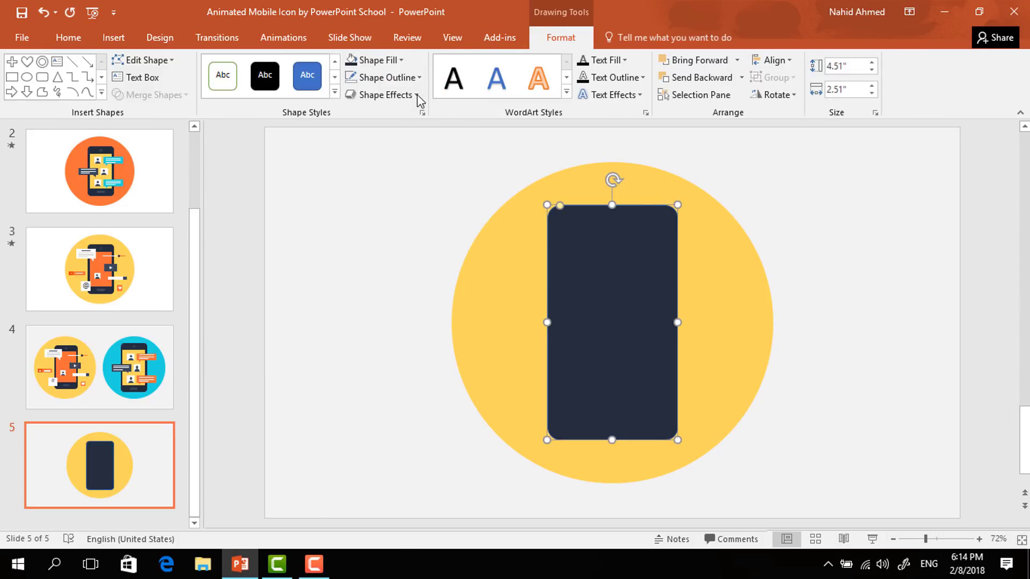
{"action": "left_click", "coordinate": [418, 78]}
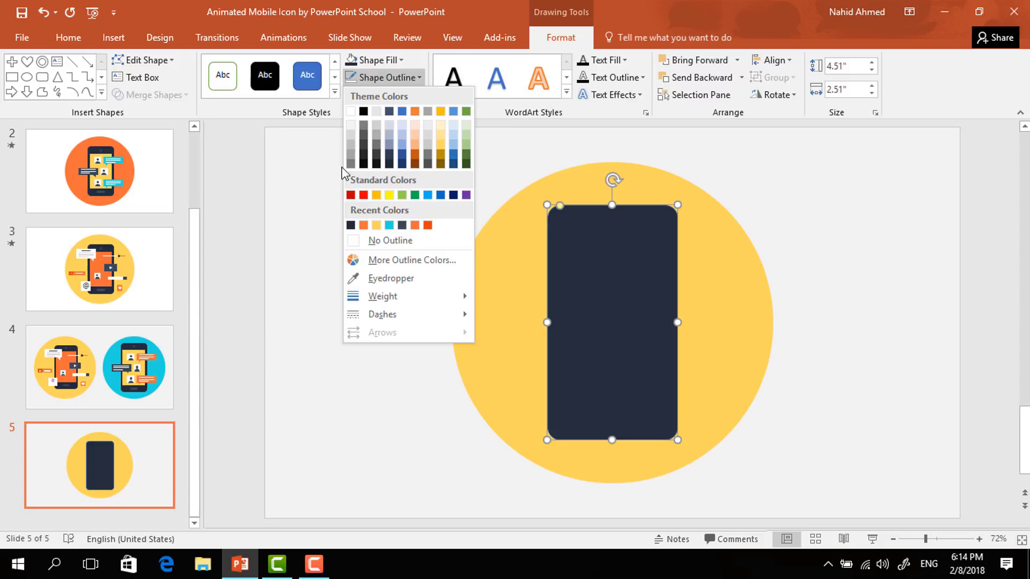
{"action": "left_click", "coordinate": [381, 241]}
{"action": "left_click", "coordinate": [384, 244]}
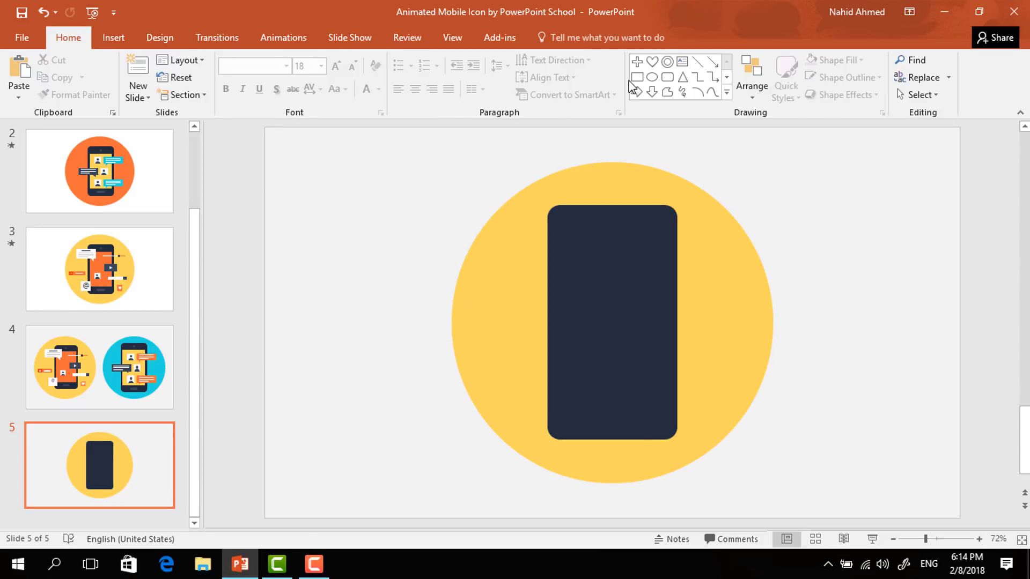
Add an orange, outline-free rectangle screen inside the phone body
{"action": "left_click", "coordinate": [637, 80]}
{"action": "left_click_drag", "start_coordinate": [559, 243], "coordinate": [668, 407]}
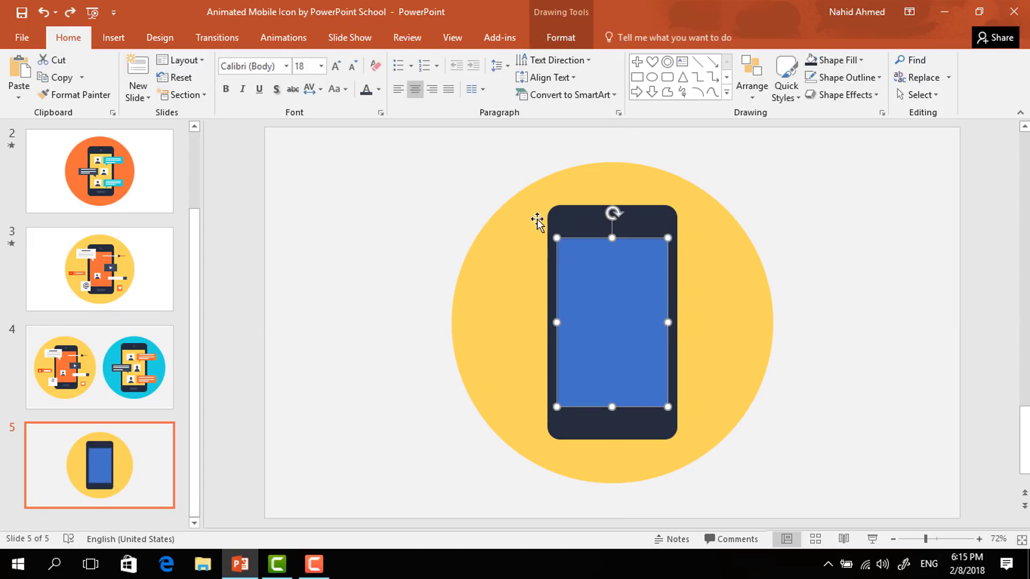
{"action": "left_click", "coordinate": [561, 37]}
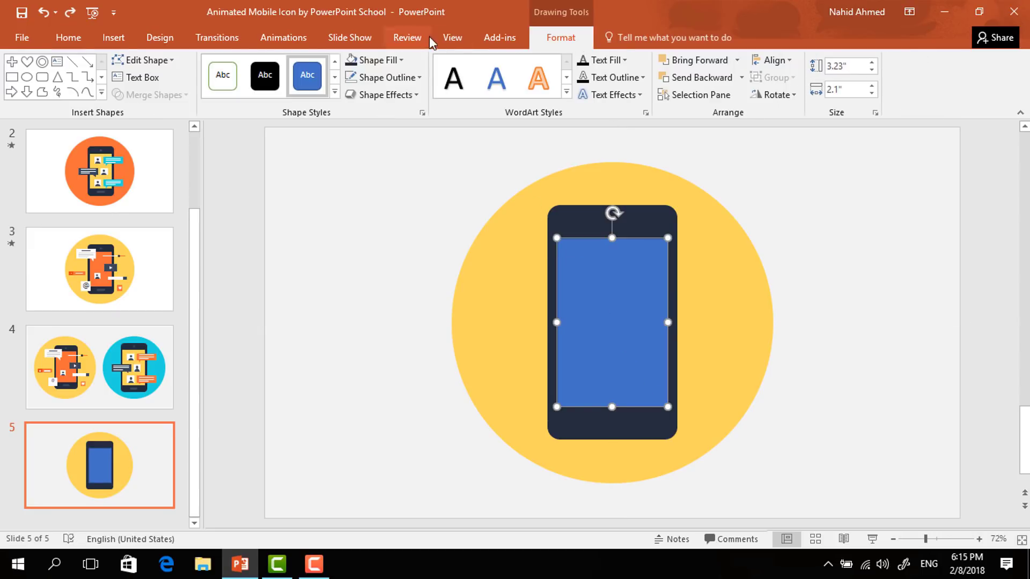
{"action": "left_click", "coordinate": [396, 60]}
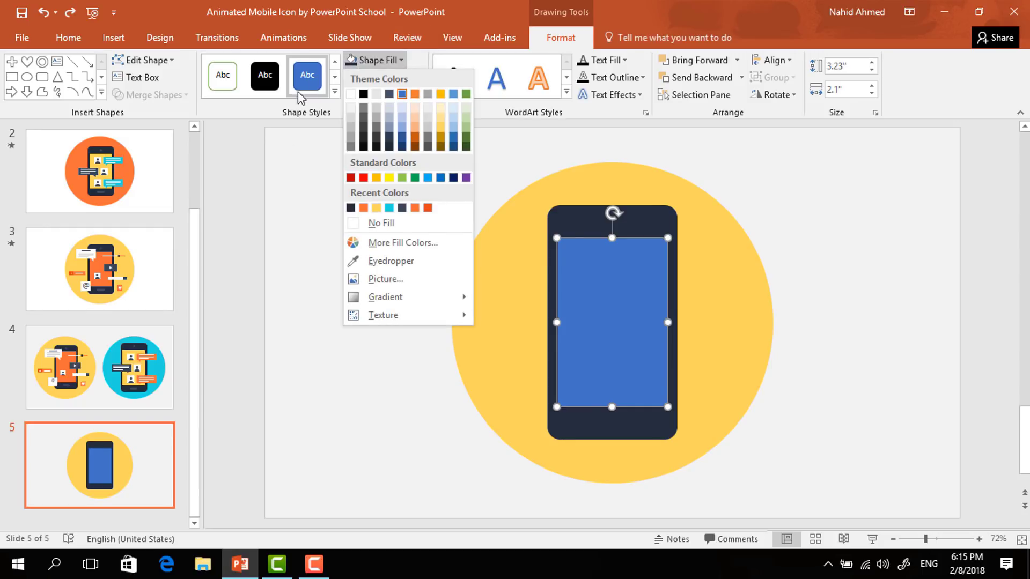
{"action": "left_click", "coordinate": [363, 208]}
{"action": "left_click", "coordinate": [405, 78]}
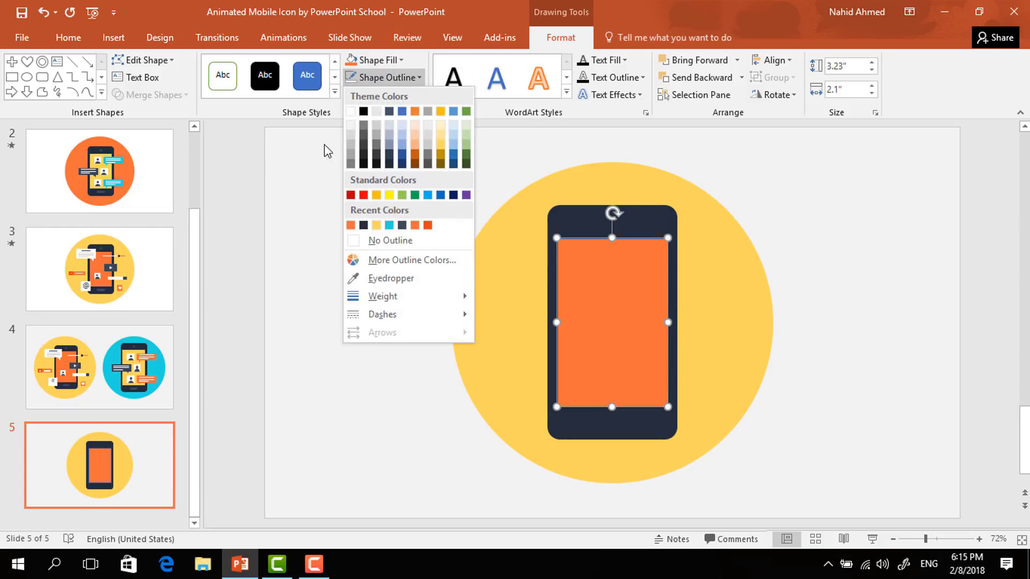
{"action": "left_click", "coordinate": [379, 248]}
{"action": "left_click", "coordinate": [877, 324]}
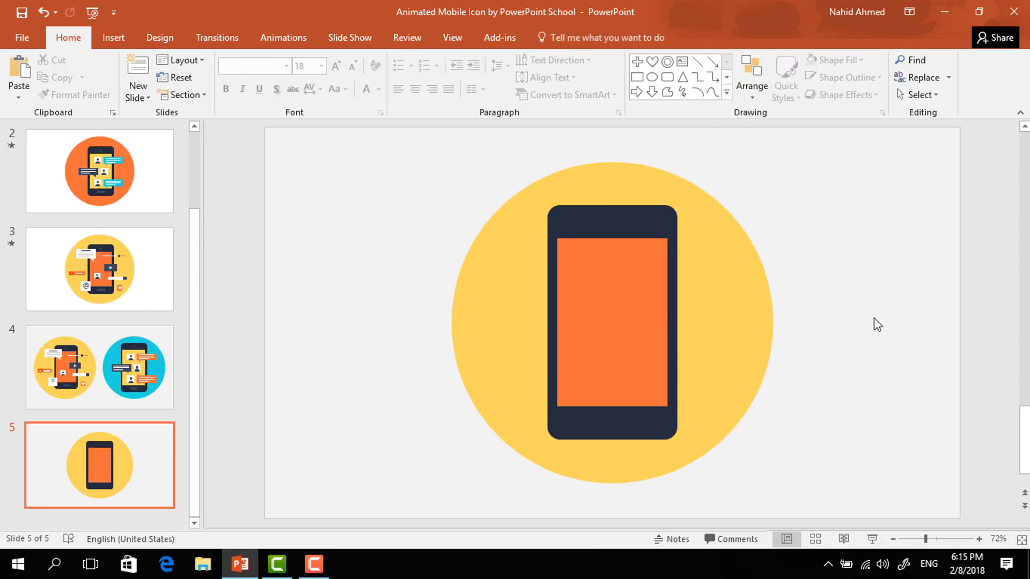
Add a small dark navy, outline-free camera dot centred above the screen
{"action": "left_click", "coordinate": [652, 78]}
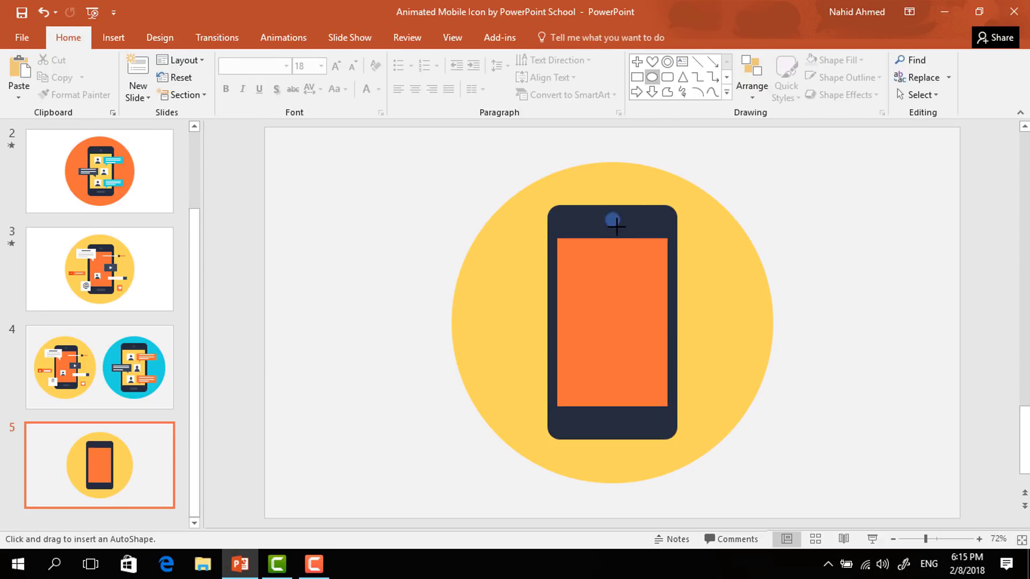
{"action": "left_click_drag", "start_coordinate": [616, 227], "coordinate": [617, 226]}
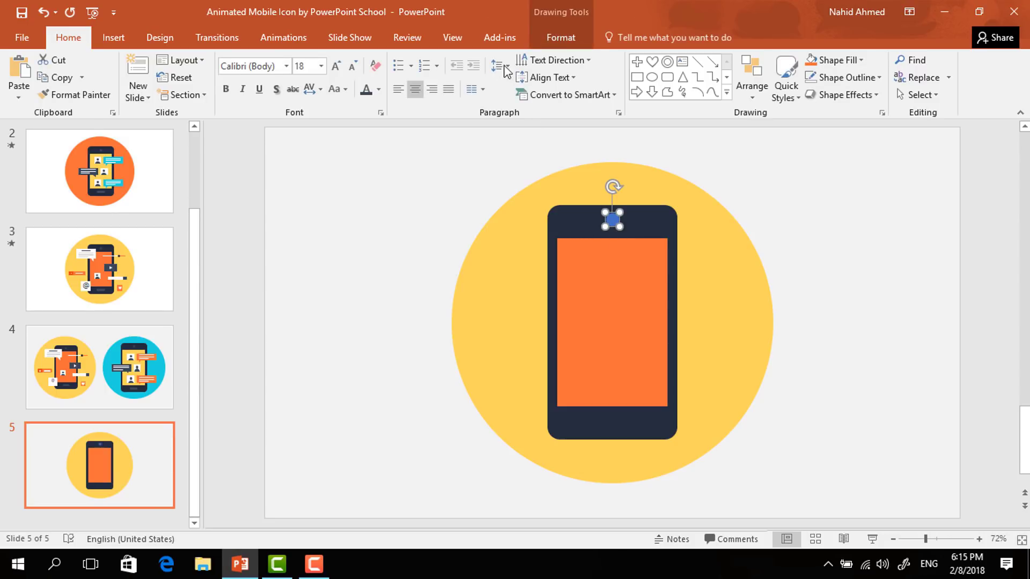
{"action": "left_click", "coordinate": [560, 37]}
{"action": "left_click", "coordinate": [358, 61]}
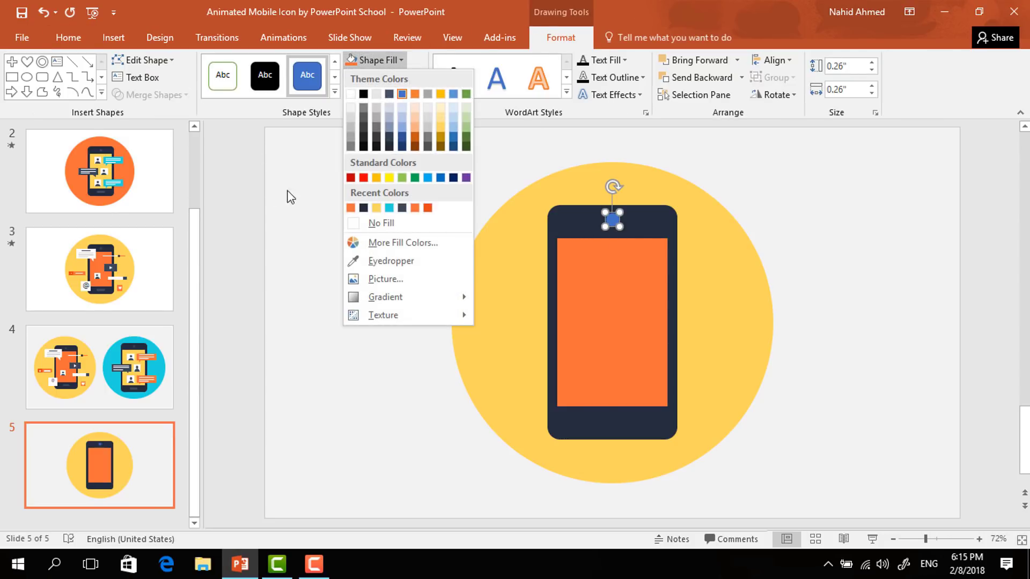
{"action": "left_click", "coordinate": [403, 208]}
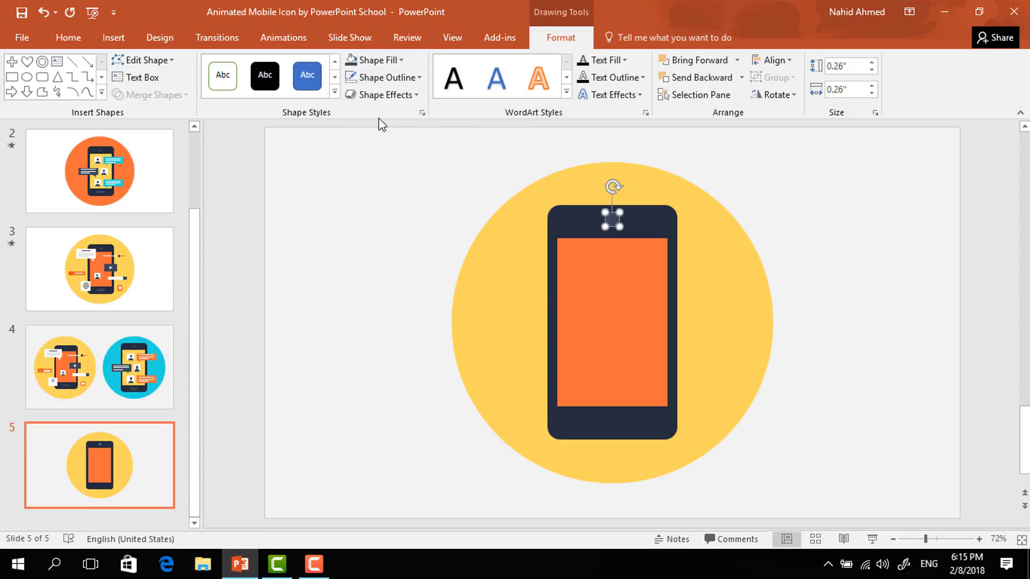
{"action": "left_click", "coordinate": [370, 78]}
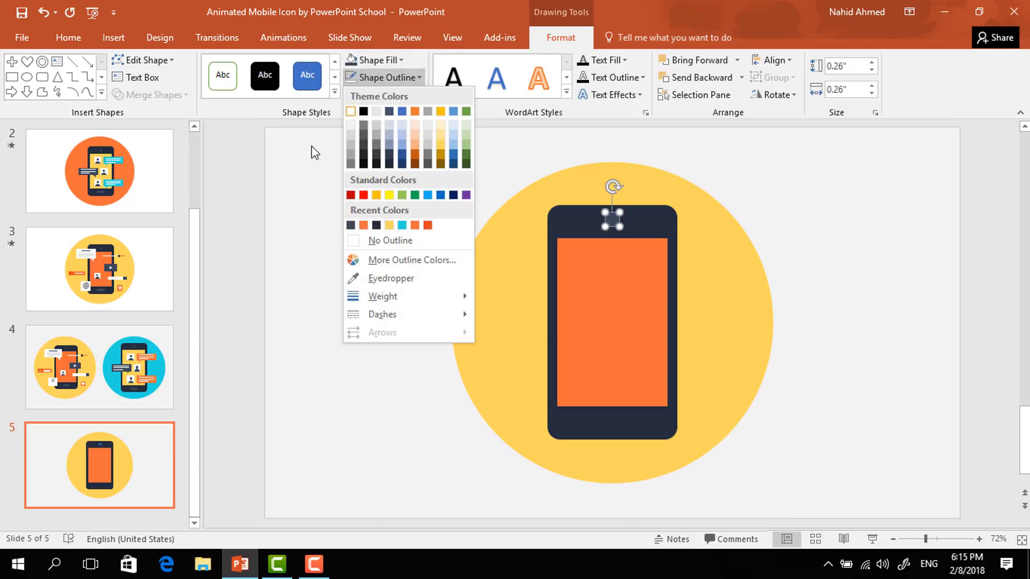
{"action": "left_click", "coordinate": [376, 240]}
{"action": "left_click_drag", "start_coordinate": [613, 219], "coordinate": [615, 222]}
Duplicate the phone body and shrink it into a dark, centred home button below the screen
{"action": "left_click", "coordinate": [666, 225]}
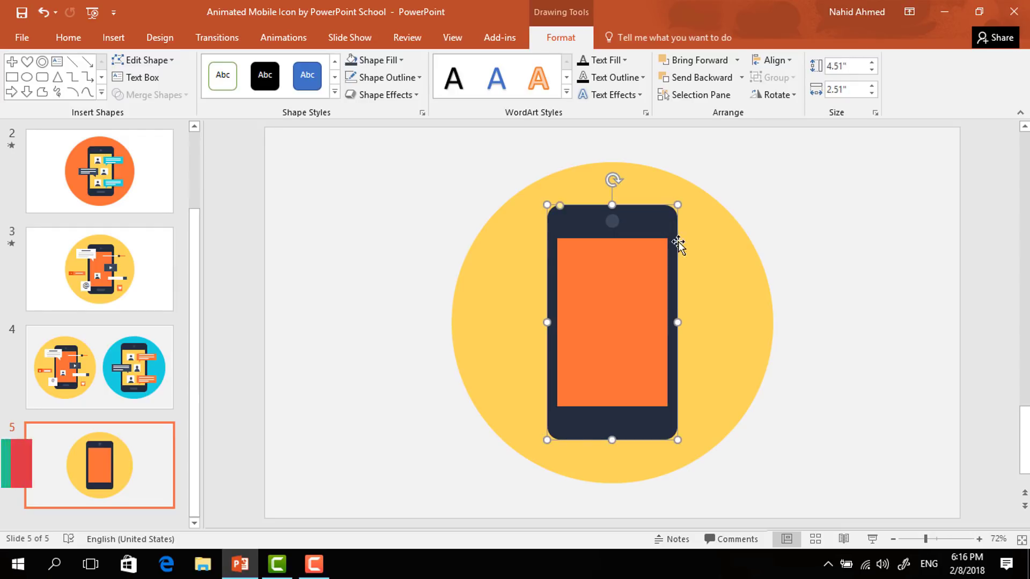
{"action": "key", "text": "ctrl+d"}
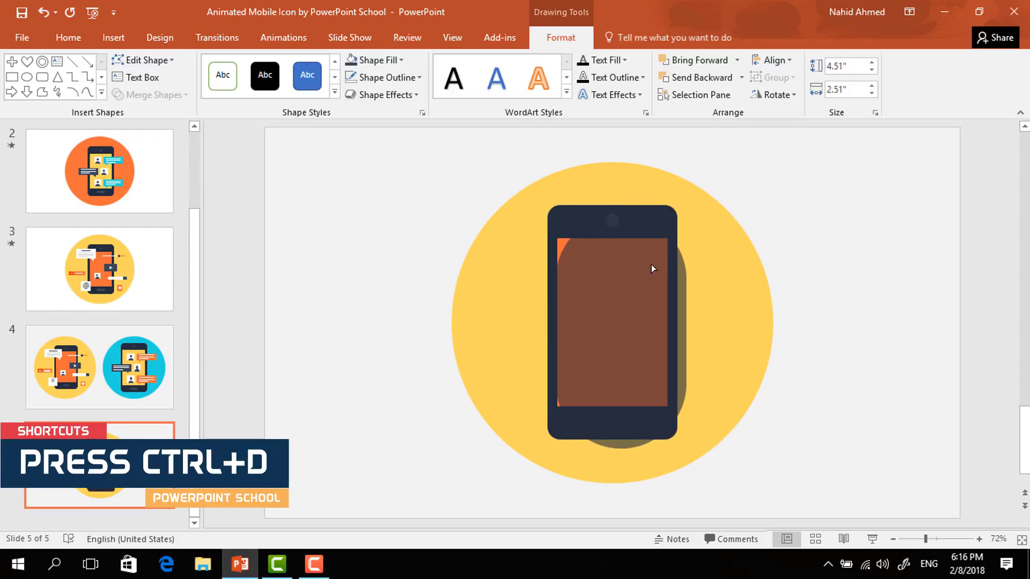
{"action": "left_click_drag", "start_coordinate": [652, 267], "coordinate": [613, 430]}
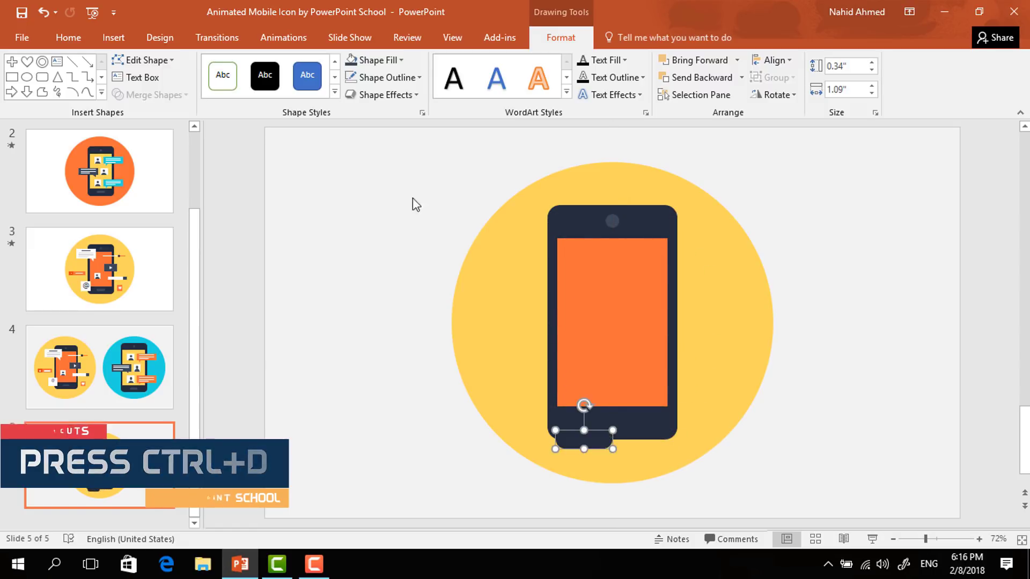
{"action": "left_click", "coordinate": [397, 60]}
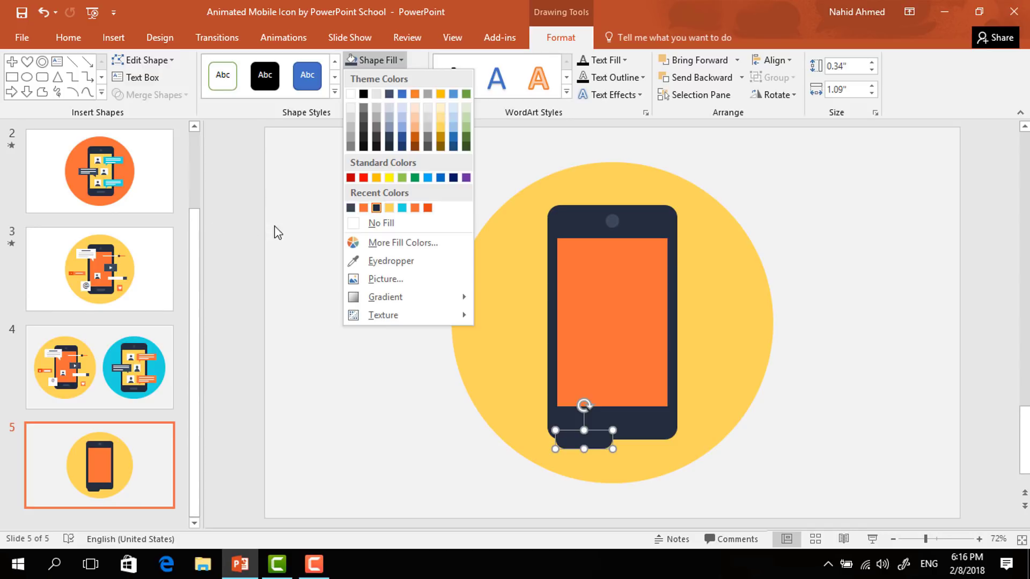
{"action": "left_click", "coordinate": [350, 208]}
{"action": "left_click_drag", "start_coordinate": [597, 443], "coordinate": [617, 429]}
{"action": "scroll", "coordinate": [669, 490], "scroll_direction": "up", "scroll_amount": 3}
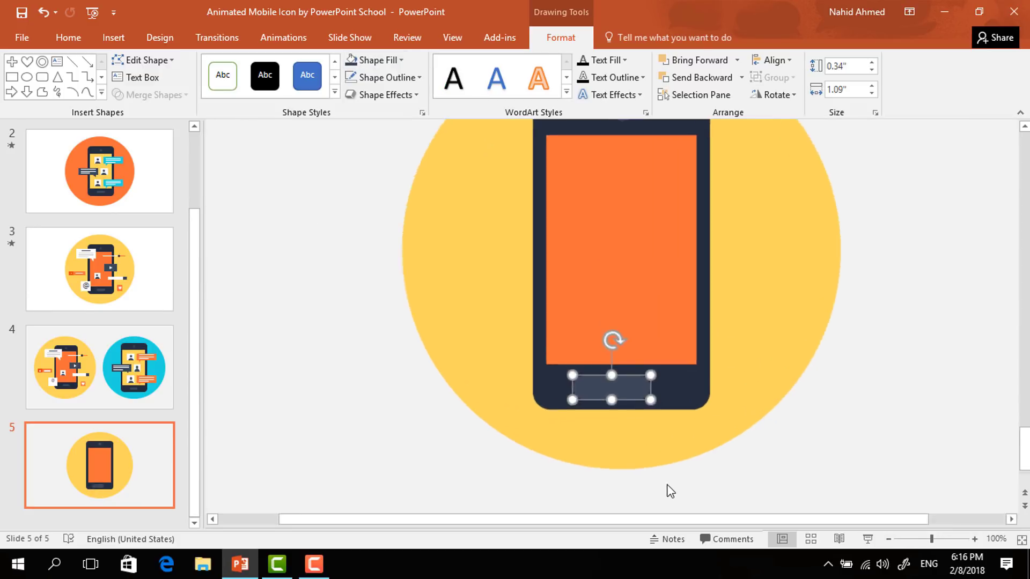
{"action": "key", "text": "Escape"}
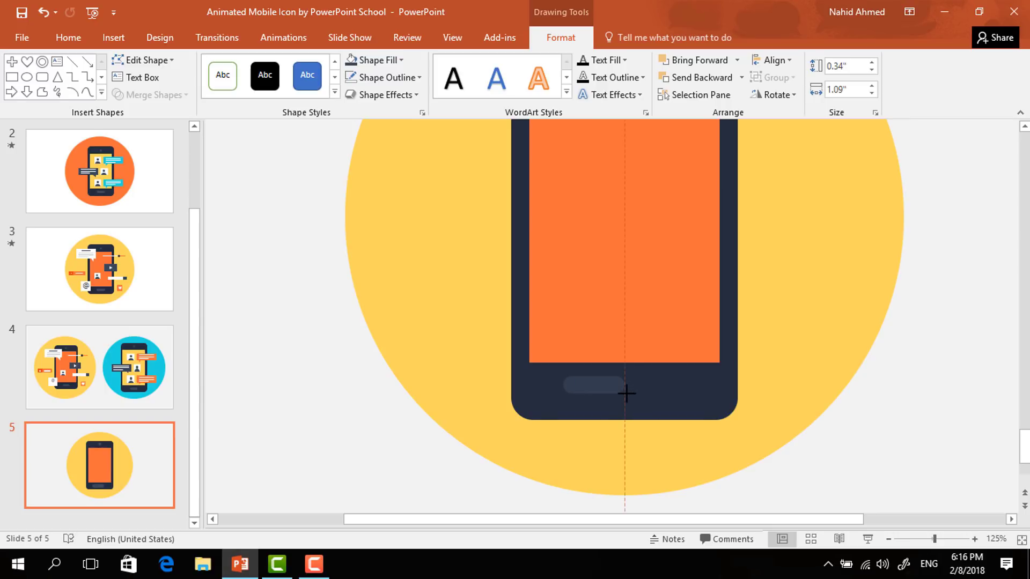
{"action": "left_click_drag", "start_coordinate": [624, 394], "coordinate": [647, 393]}
{"action": "scroll", "coordinate": [692, 431], "scroll_direction": "down", "scroll_amount": 3}
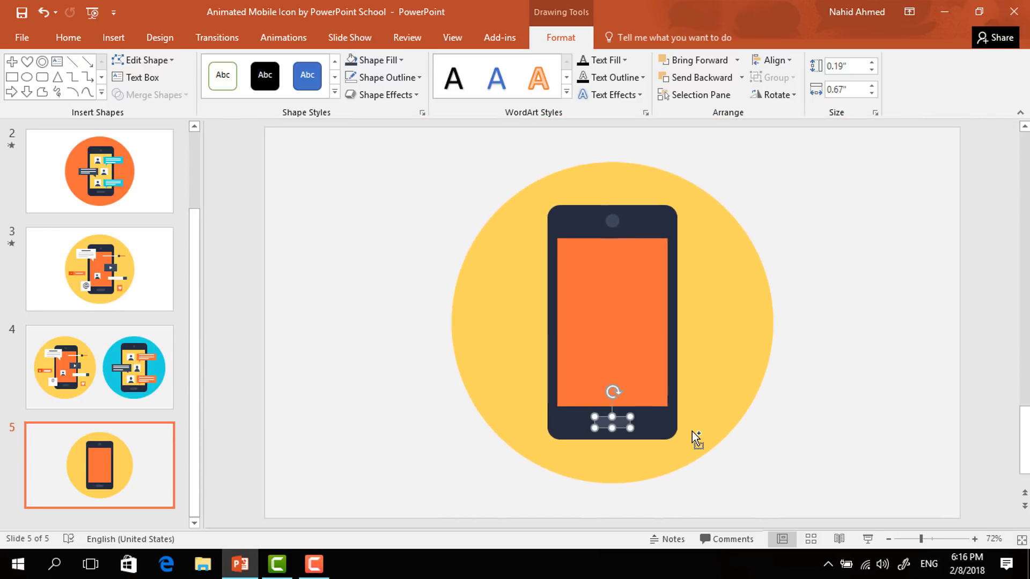
{"action": "left_click", "coordinate": [821, 436]}
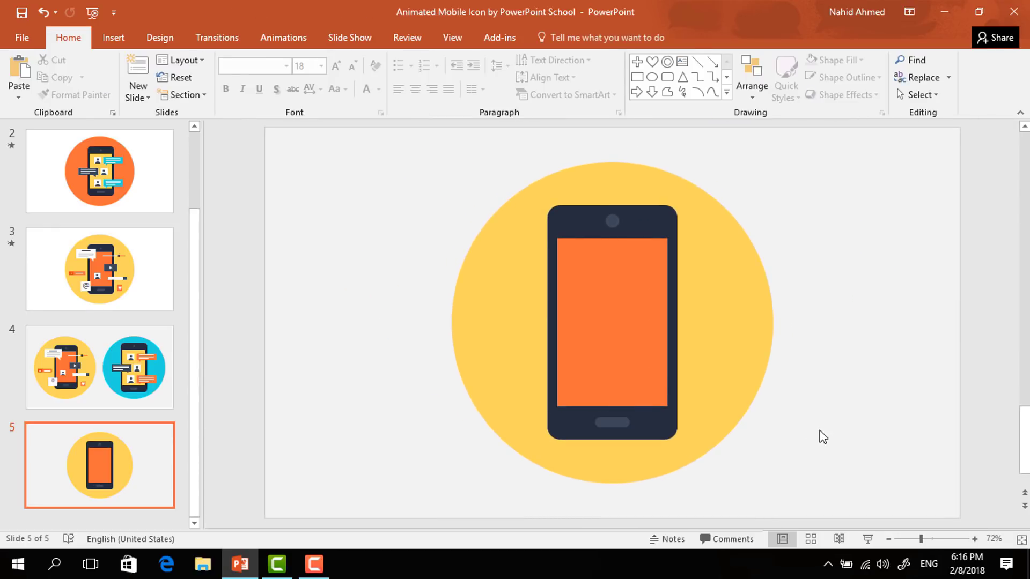
Duplicate the screen rectangle, fill the copy white and shrink it into a small bubble
{"action": "left_click", "coordinate": [607, 297]}
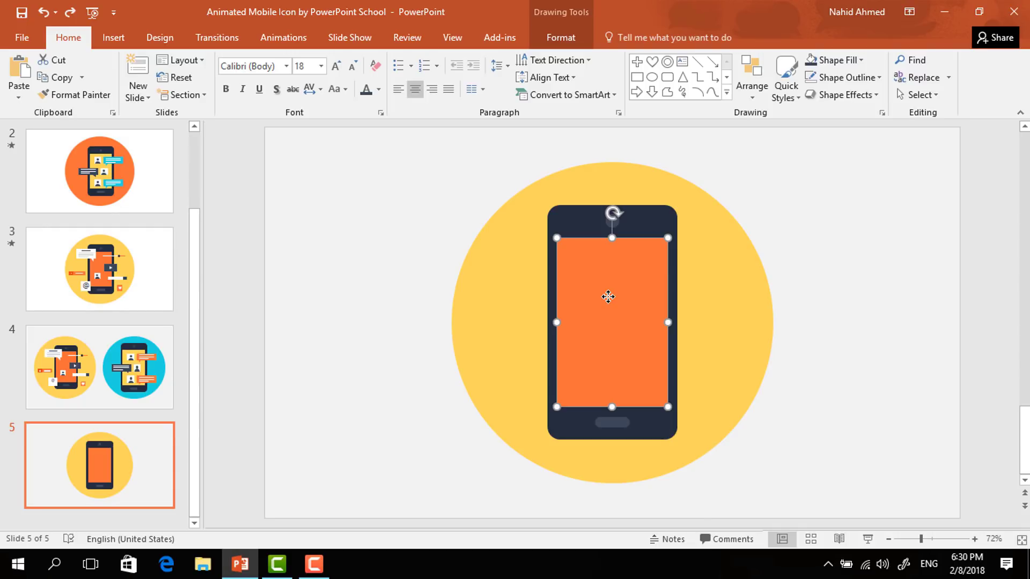
{"action": "key", "text": "ctrl+d"}
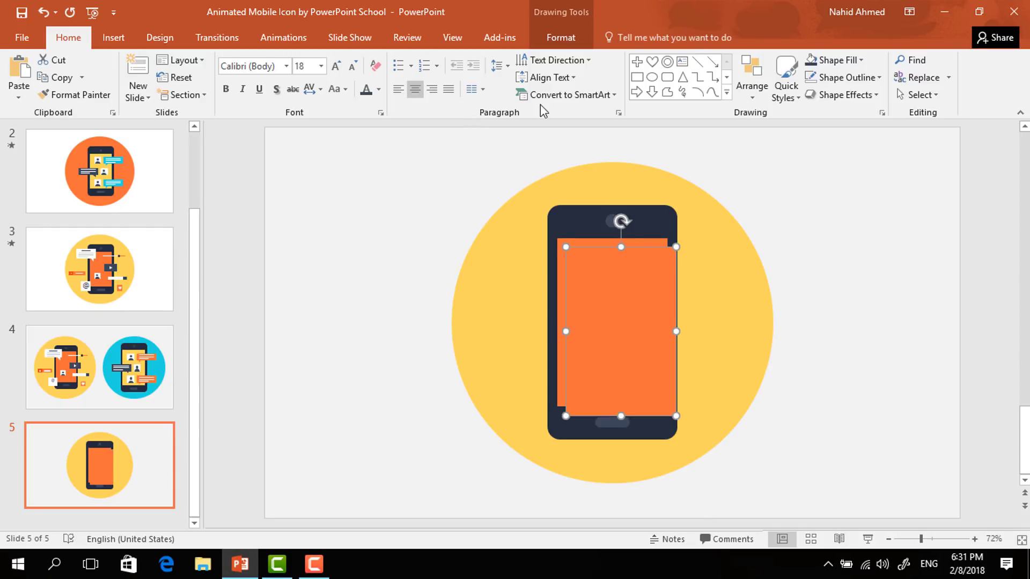
{"action": "left_click", "coordinate": [549, 35]}
{"action": "left_click", "coordinate": [383, 60]}
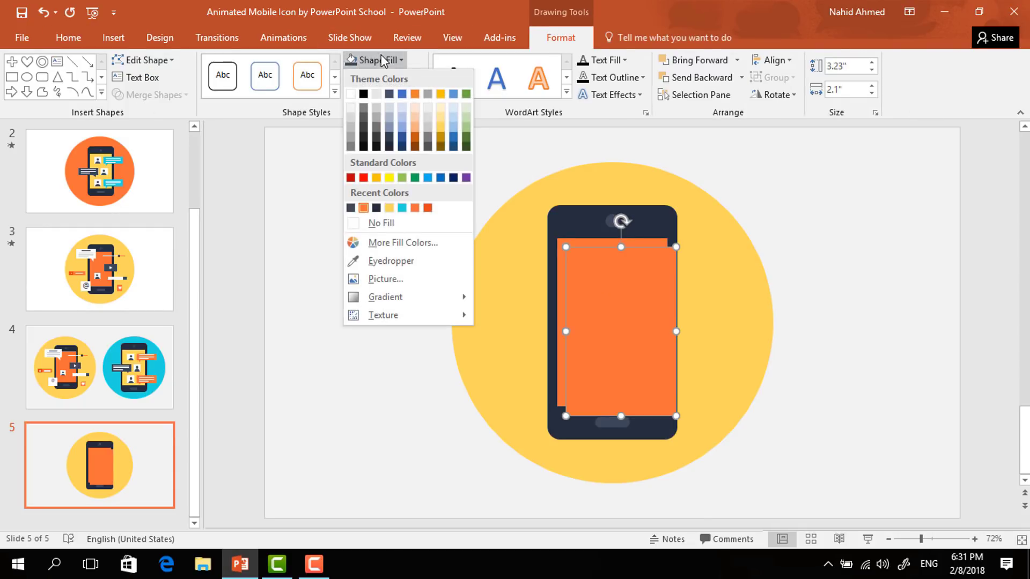
{"action": "left_click", "coordinate": [351, 96]}
{"action": "left_click_drag", "start_coordinate": [675, 416], "coordinate": [567, 248]}
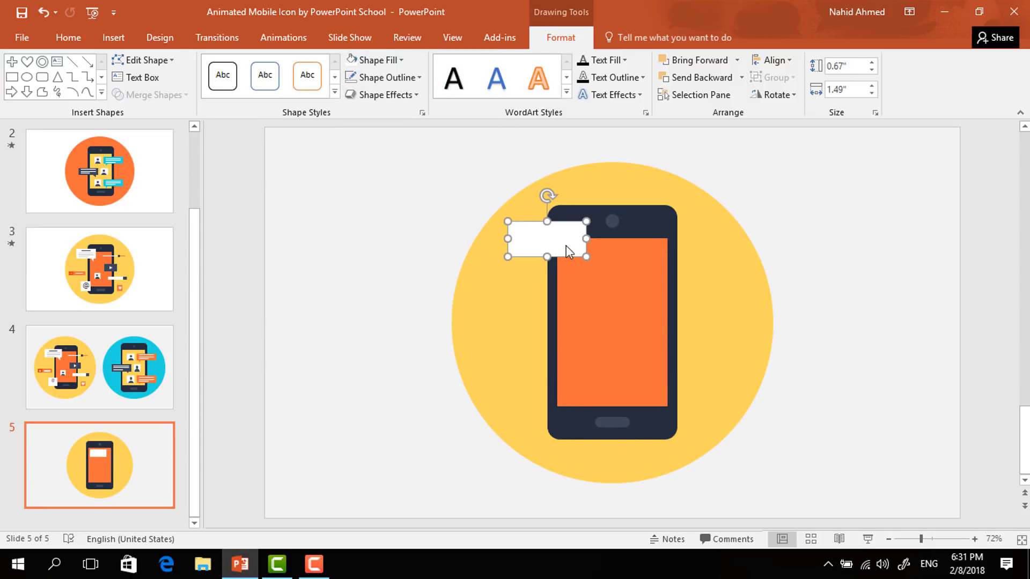
{"action": "left_click", "coordinate": [778, 214]}
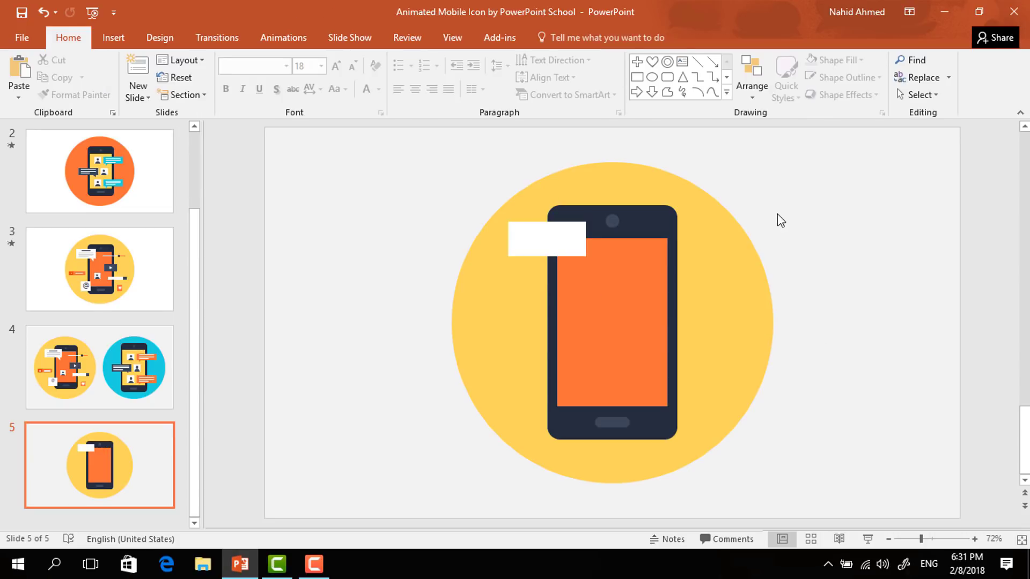
Add a rotated white, outline-free triangle tail under the bubble's bottom edge
{"action": "left_click", "coordinate": [683, 78]}
{"action": "left_click_drag", "start_coordinate": [586, 277], "coordinate": [584, 276]}
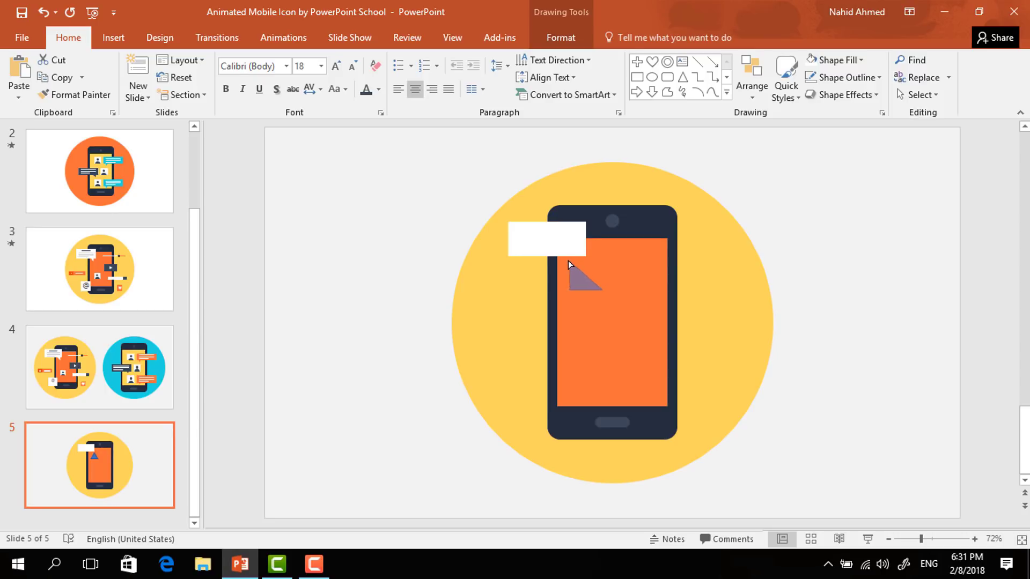
{"action": "left_click", "coordinate": [569, 262]}
{"action": "left_click_drag", "start_coordinate": [585, 239], "coordinate": [576, 283]}
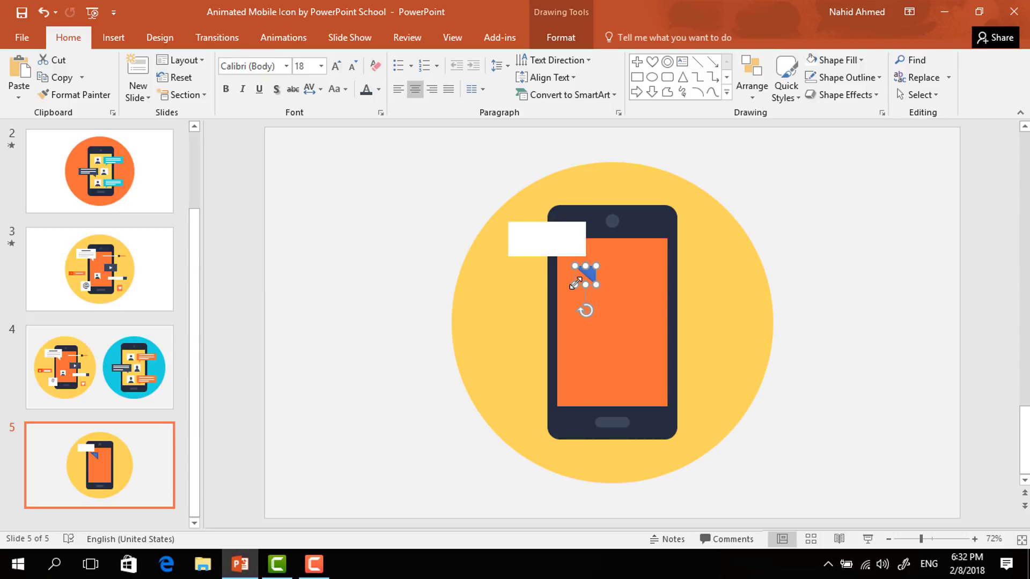
{"action": "left_click", "coordinate": [561, 37]}
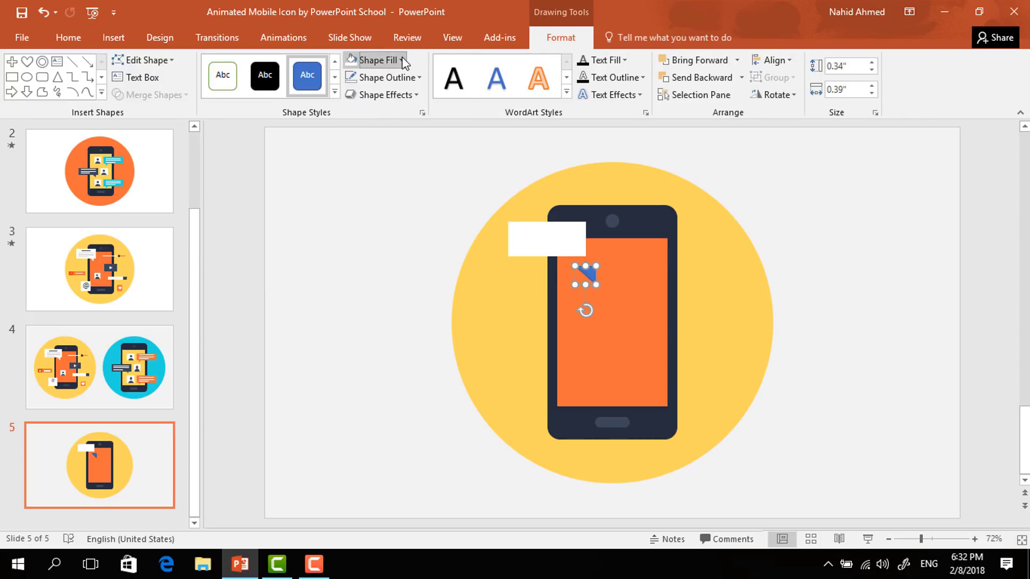
{"action": "left_click", "coordinate": [371, 60]}
{"action": "left_click", "coordinate": [351, 95]}
{"action": "left_click", "coordinate": [378, 78]}
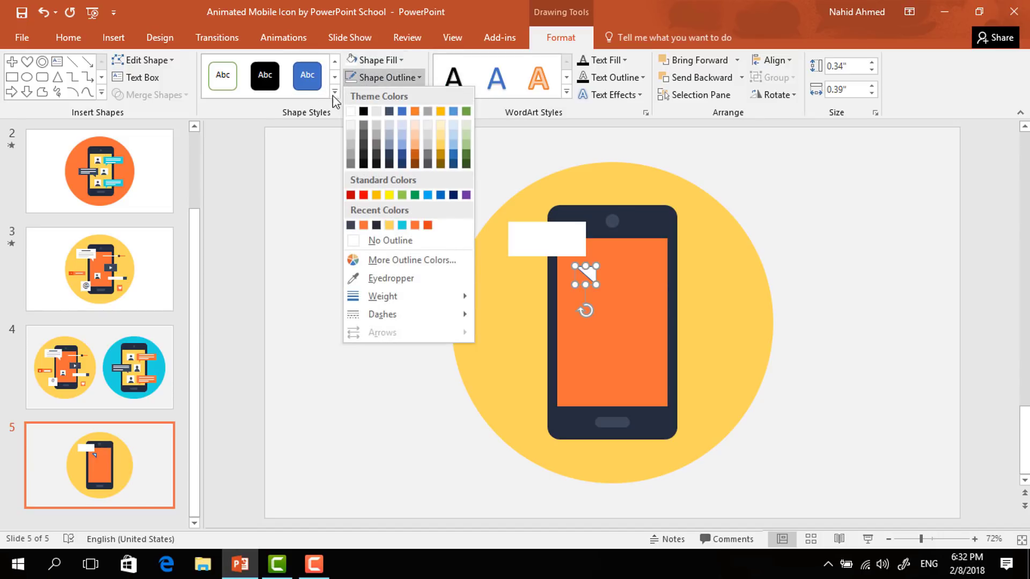
{"action": "left_click", "coordinate": [378, 240]}
{"action": "scroll", "coordinate": [613, 344], "scroll_direction": "up", "scroll_amount": 5}
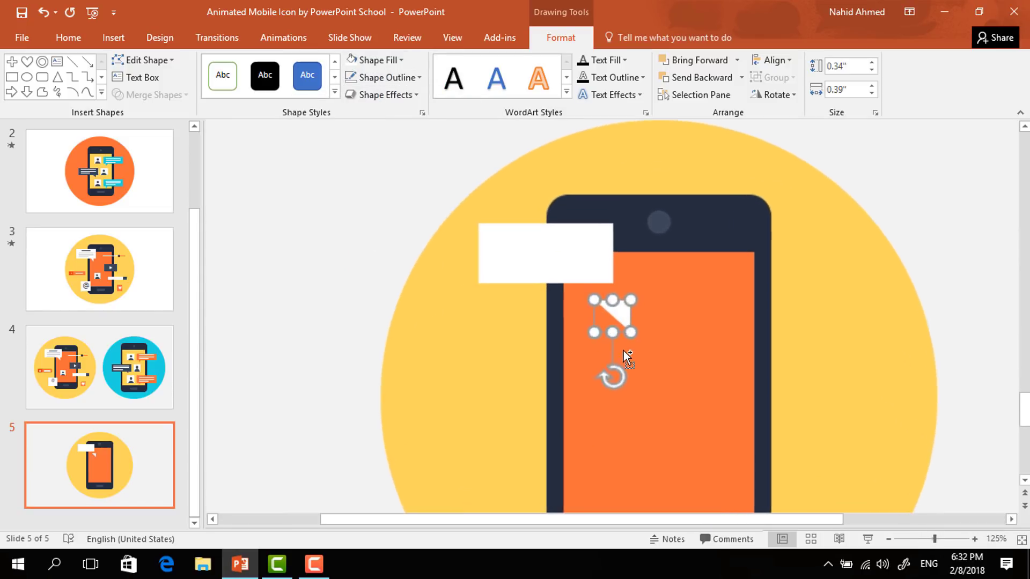
{"action": "left_click_drag", "start_coordinate": [619, 326], "coordinate": [588, 293]}
{"action": "scroll", "coordinate": [352, 320], "scroll_direction": "down", "scroll_amount": 5}
{"action": "left_click", "coordinate": [353, 316]}
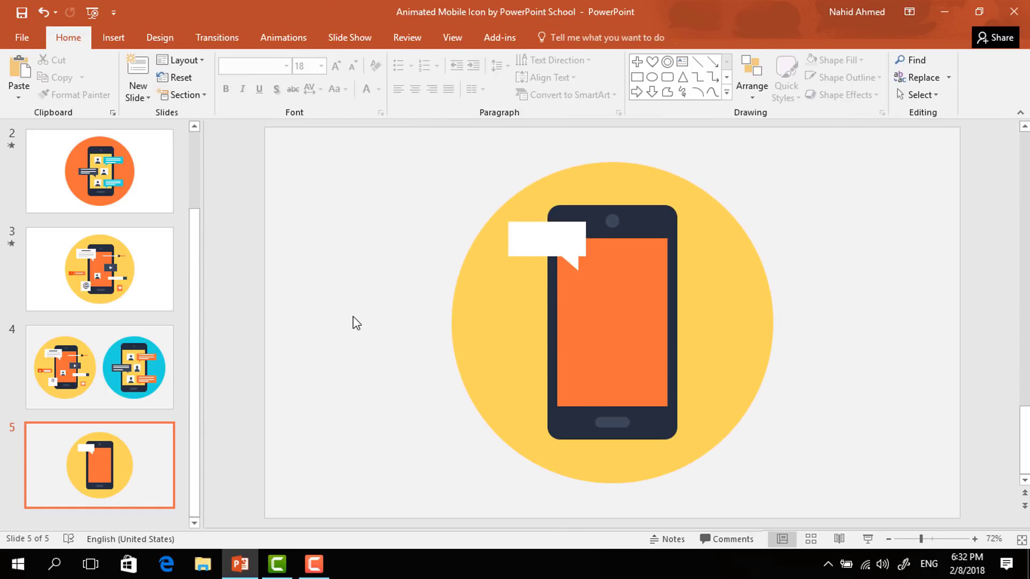
Copy the home-button pill into the bubble as thin text lines and select the bubble parts
{"action": "left_click", "coordinate": [617, 418]}
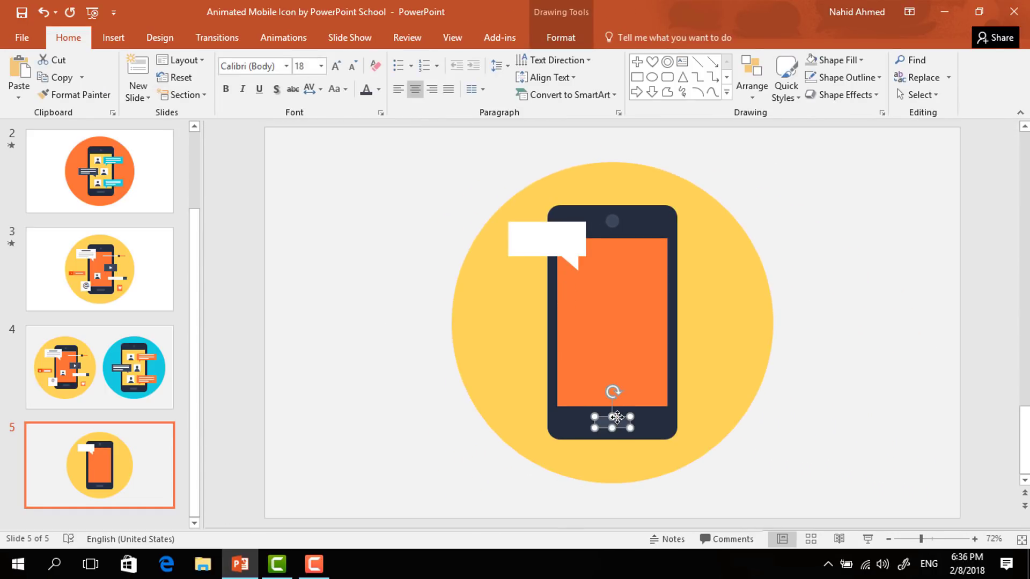
{"action": "left_click_drag", "start_coordinate": [633, 433], "coordinate": [542, 236]}
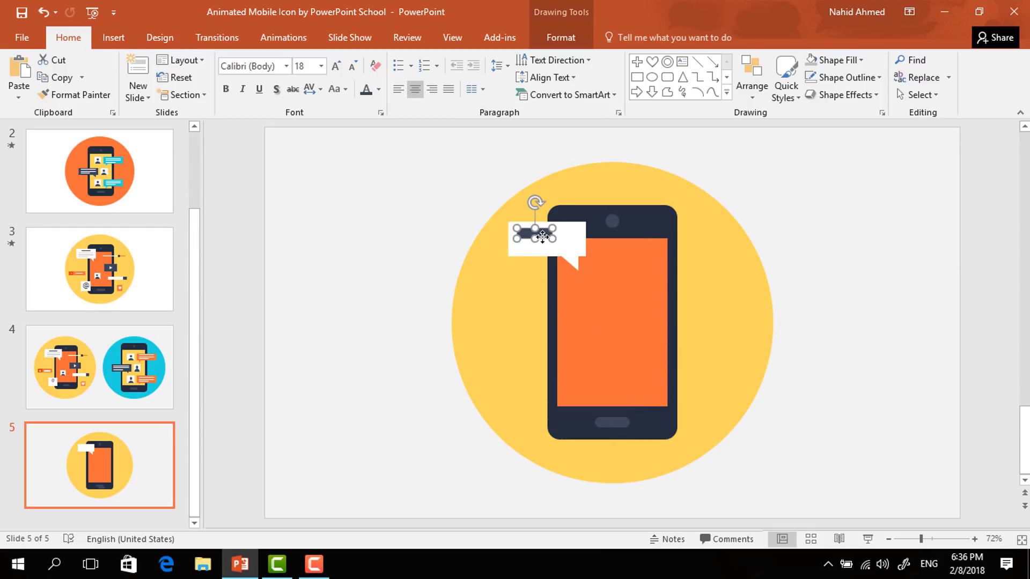
{"action": "scroll", "coordinate": [542, 236], "scroll_direction": "up", "scroll_amount": 8}
{"action": "mouse_move", "coordinate": [651, 322]}
{"action": "left_mouse_down"}
{"action": "mouse_move", "coordinate": [653, 306]}
{"action": "mouse_move", "coordinate": [660, 336]}
{"action": "left_mouse_up"}
{"action": "left_click_drag", "start_coordinate": [594, 323], "coordinate": [554, 323]}
{"action": "left_click", "coordinate": [561, 37]}
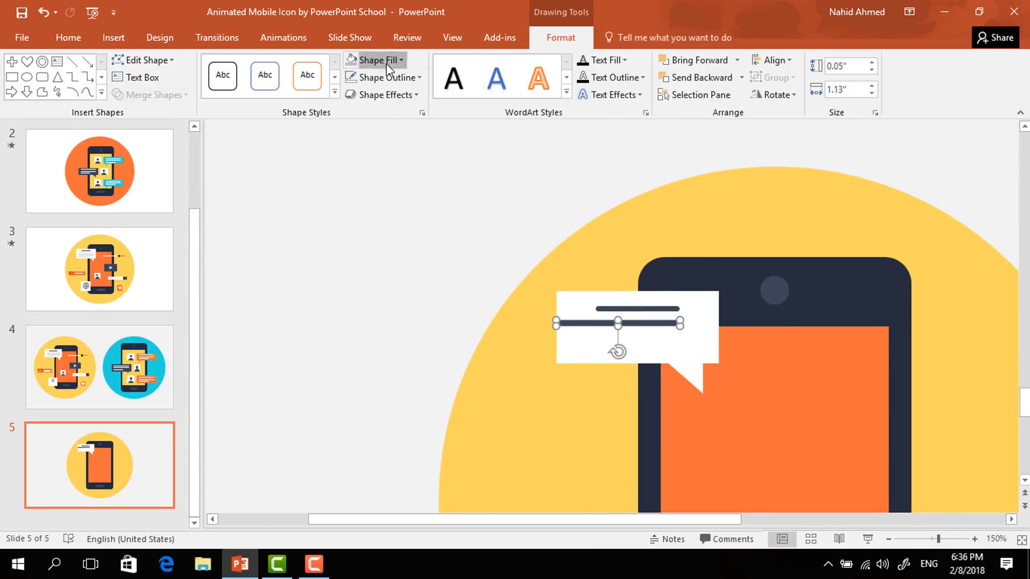
{"action": "left_click_drag", "start_coordinate": [633, 323], "coordinate": [665, 350]}
{"action": "scroll", "coordinate": [480, 323], "scroll_direction": "down", "scroll_amount": 8}
{"action": "left_click", "coordinate": [379, 244]}
{"action": "left_click_drag", "start_coordinate": [417, 195], "coordinate": [610, 290]}
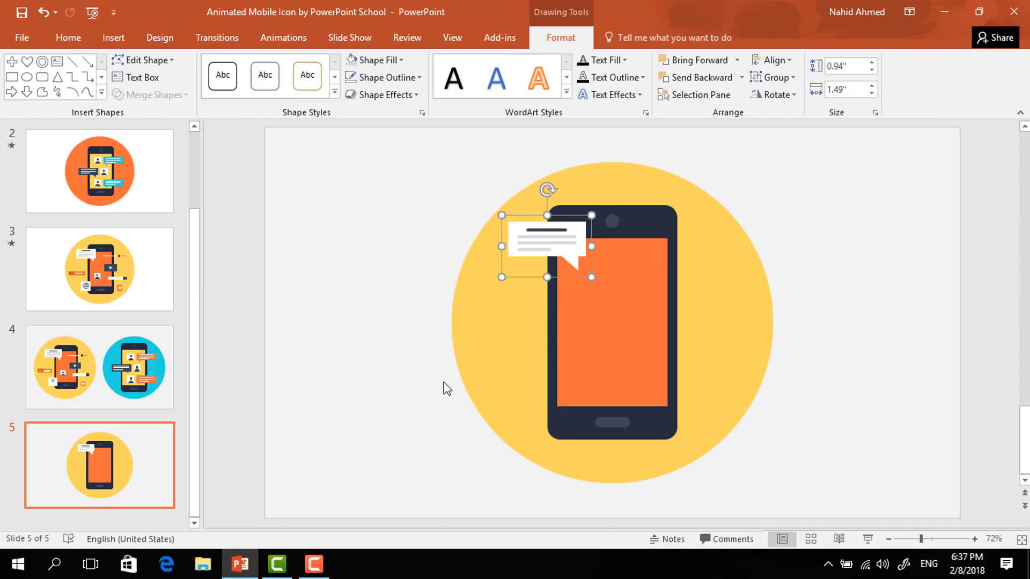
{"action": "left_click", "coordinate": [393, 387]}
Copy the pill to the screen's right side as a thin white bar
{"action": "mouse_move", "coordinate": [616, 425]}
{"action": "left_mouse_down"}
{"action": "mouse_move", "coordinate": [629, 432]}
{"action": "mouse_move", "coordinate": [660, 272]}
{"action": "mouse_move", "coordinate": [707, 264]}
{"action": "left_mouse_up"}
{"action": "left_click", "coordinate": [401, 60]}
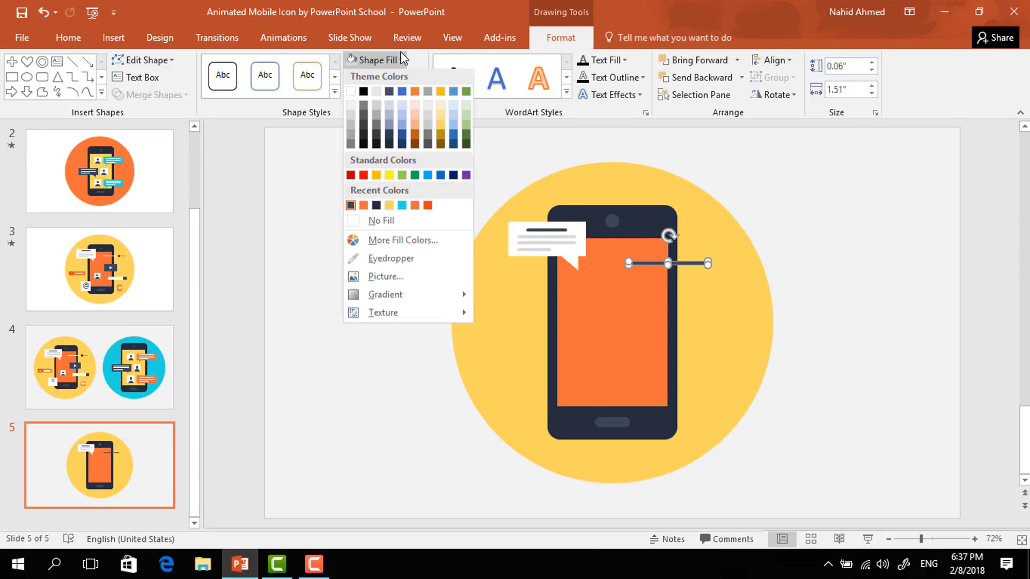
{"action": "left_click", "coordinate": [350, 94]}
{"action": "scroll", "coordinate": [651, 365], "scroll_direction": "up", "scroll_amount": 8, "text": "ctrl"}
Copy the white bar, fill the copy orange and shorten it
{"action": "left_click_drag", "start_coordinate": [641, 279], "coordinate": [777, 292]}
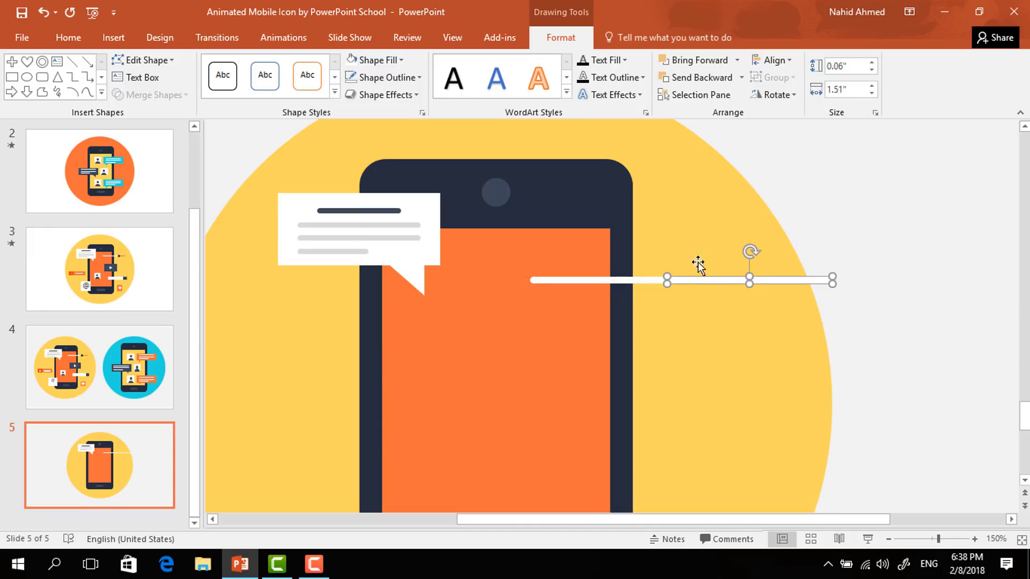
{"action": "left_click", "coordinate": [372, 61]}
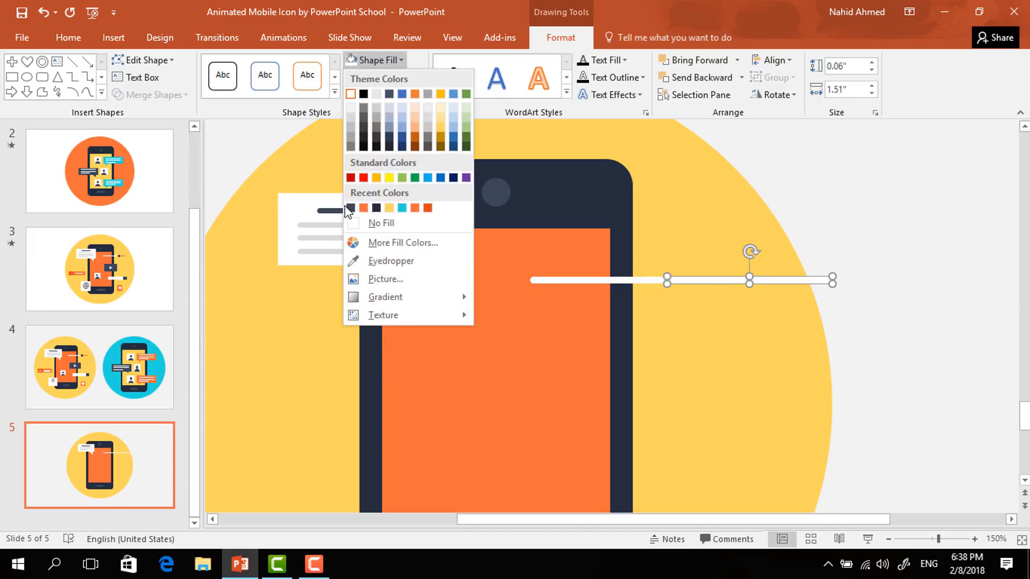
{"action": "left_click", "coordinate": [365, 208]}
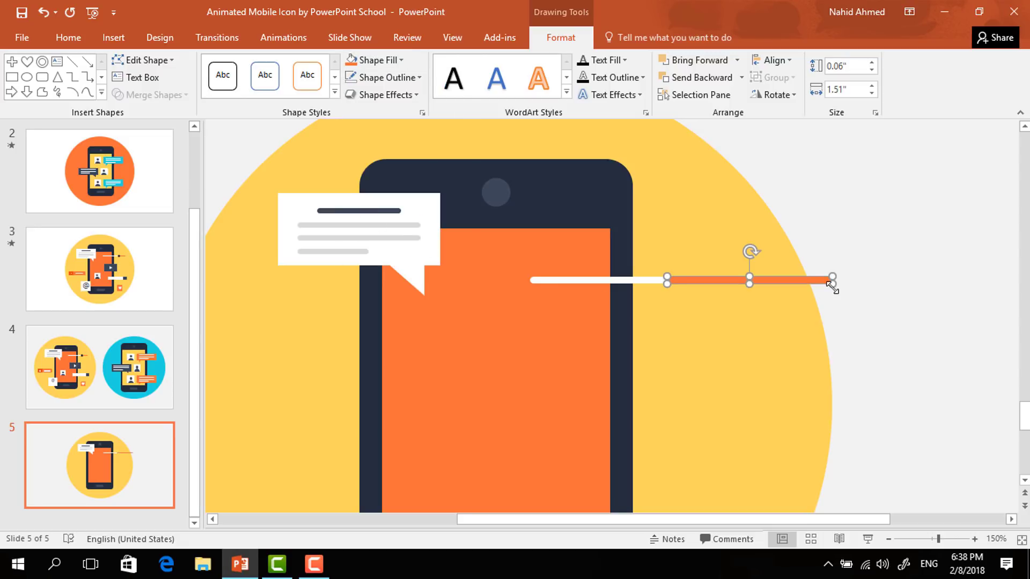
{"action": "left_click_drag", "start_coordinate": [832, 282], "coordinate": [755, 283]}
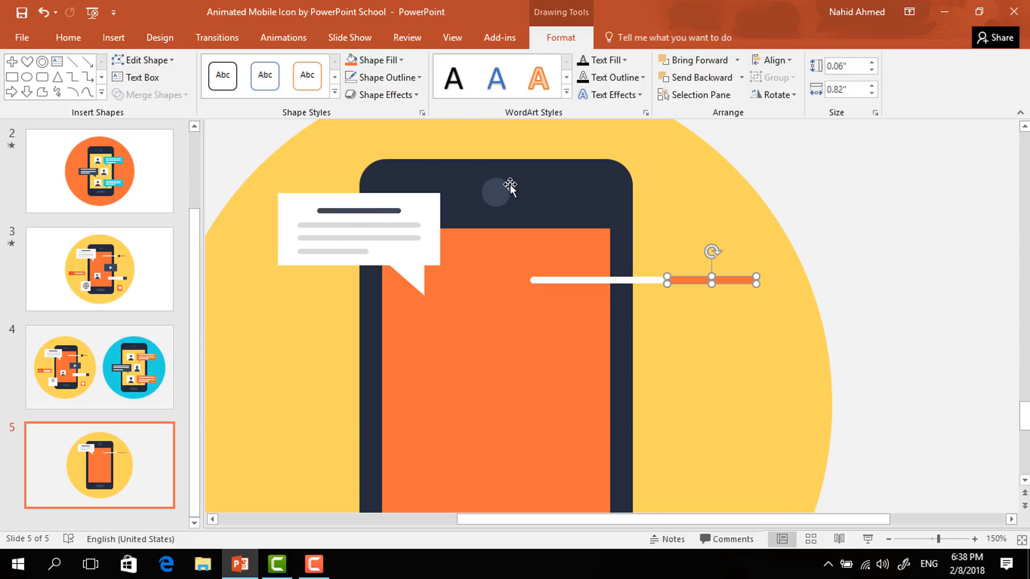
Copy the camera dot onto the bar as a knob and group all three into a slider
{"action": "left_click", "coordinate": [501, 191]}
{"action": "left_click_drag", "start_coordinate": [501, 195], "coordinate": [667, 279]}
{"action": "left_click", "coordinate": [638, 281], "text": "shift"}
{"action": "left_click", "coordinate": [726, 280], "text": "shift"}
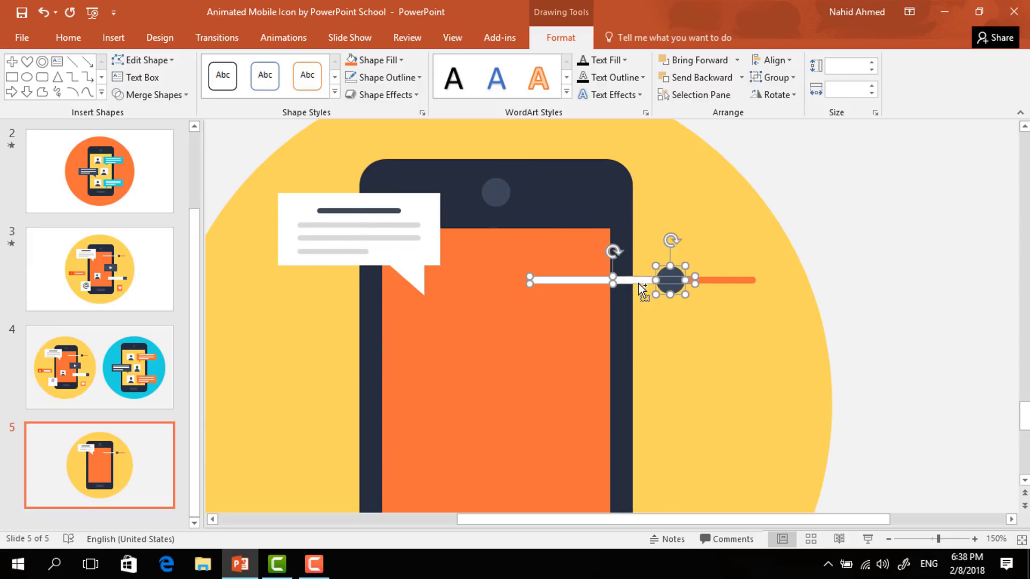
{"action": "key", "text": "ctrl+g"}
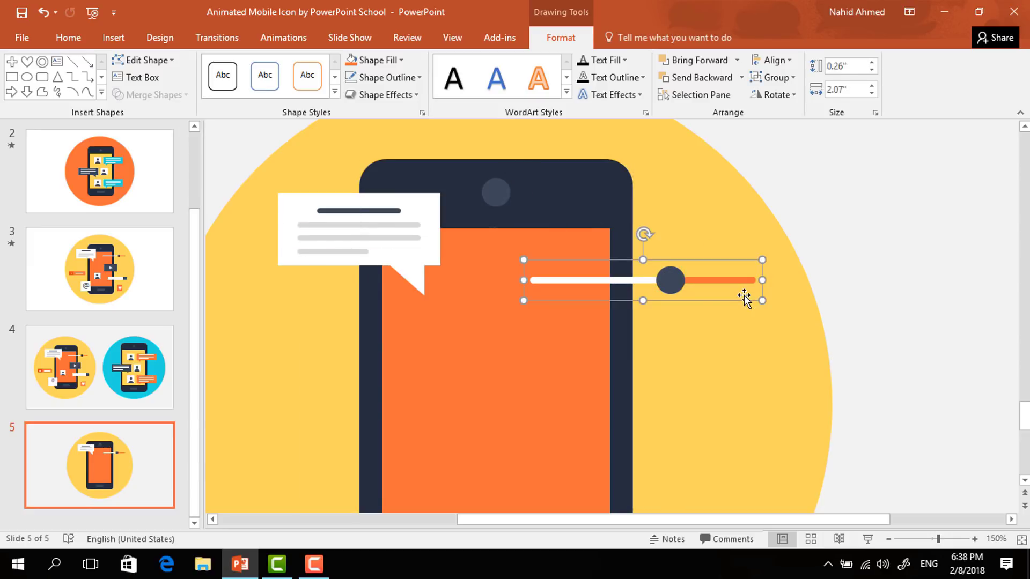
{"action": "scroll", "coordinate": [739, 290], "scroll_direction": "down", "scroll_amount": 8}
{"action": "left_click_drag", "start_coordinate": [693, 263], "coordinate": [692, 259]}
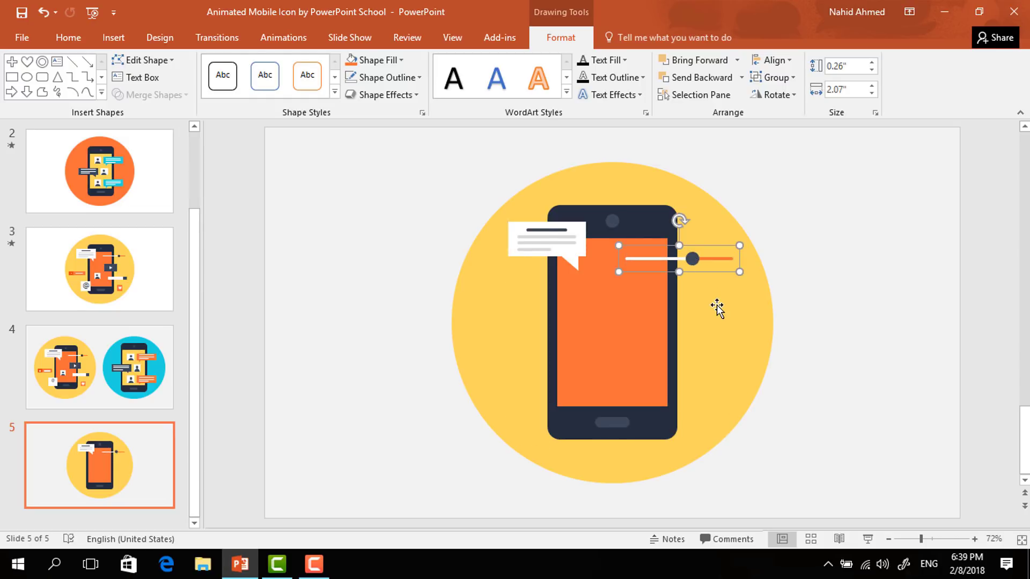
Make an orange badge bar left of the phone with white pill marks on it
{"action": "left_click", "coordinate": [619, 385]}
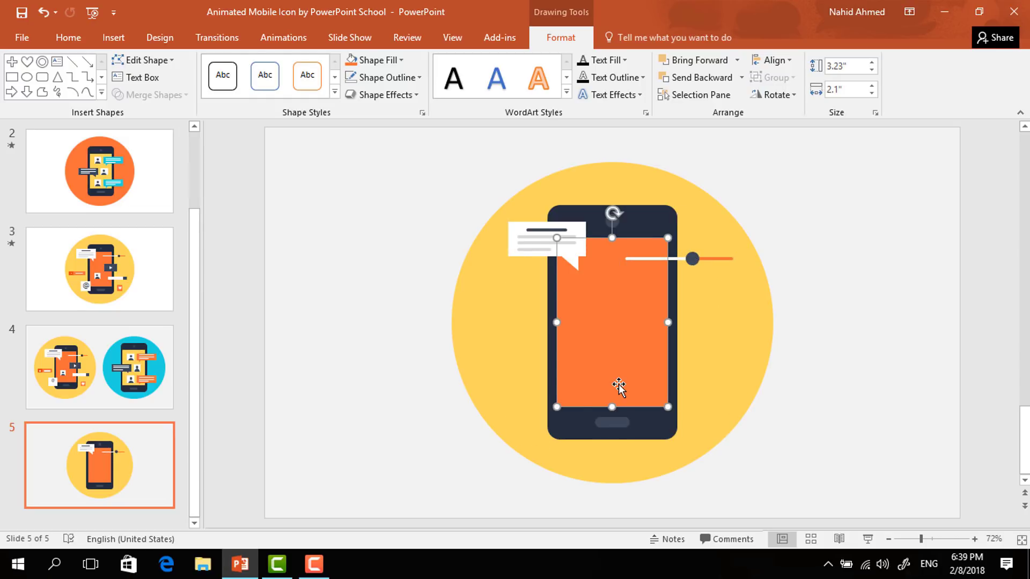
{"action": "key", "text": "ctrl+z"}
{"action": "left_click_drag", "start_coordinate": [673, 415], "coordinate": [536, 357]}
{"action": "left_click", "coordinate": [400, 60]}
{"action": "left_click", "coordinate": [436, 202]}
{"action": "left_click_drag", "start_coordinate": [619, 427], "coordinate": [540, 420]}
{"action": "scroll", "coordinate": [540, 419], "scroll_direction": "up", "scroll_amount": 5}
{"action": "left_click", "coordinate": [391, 60]}
{"action": "left_click_drag", "start_coordinate": [538, 367], "coordinate": [574, 379]}
{"action": "scroll", "coordinate": [396, 327], "scroll_direction": "down", "scroll_amount": 5}
{"action": "left_click", "coordinate": [396, 326]}
{"action": "left_click", "coordinate": [524, 366]}
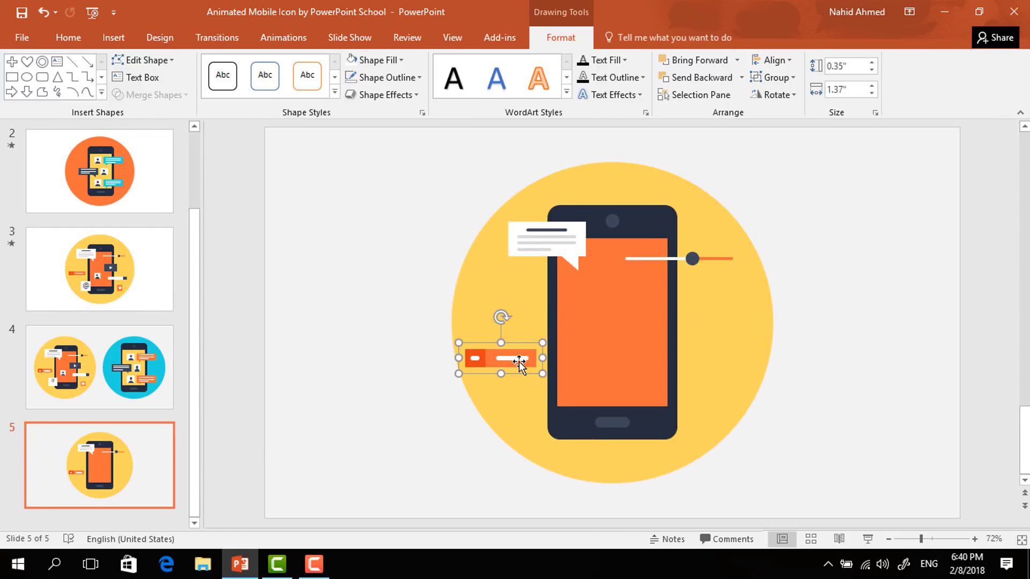
{"action": "left_click", "coordinate": [433, 403]}
Add a small orange square at the phone's lower right and draw a heart over it
{"action": "left_click", "coordinate": [627, 379]}
{"action": "left_click_drag", "start_coordinate": [558, 239], "coordinate": [617, 373]}
{"action": "left_click_drag", "start_coordinate": [647, 394], "coordinate": [712, 408]}
{"action": "left_click", "coordinate": [737, 164]}
{"action": "left_click_drag", "start_coordinate": [719, 417], "coordinate": [698, 397]}
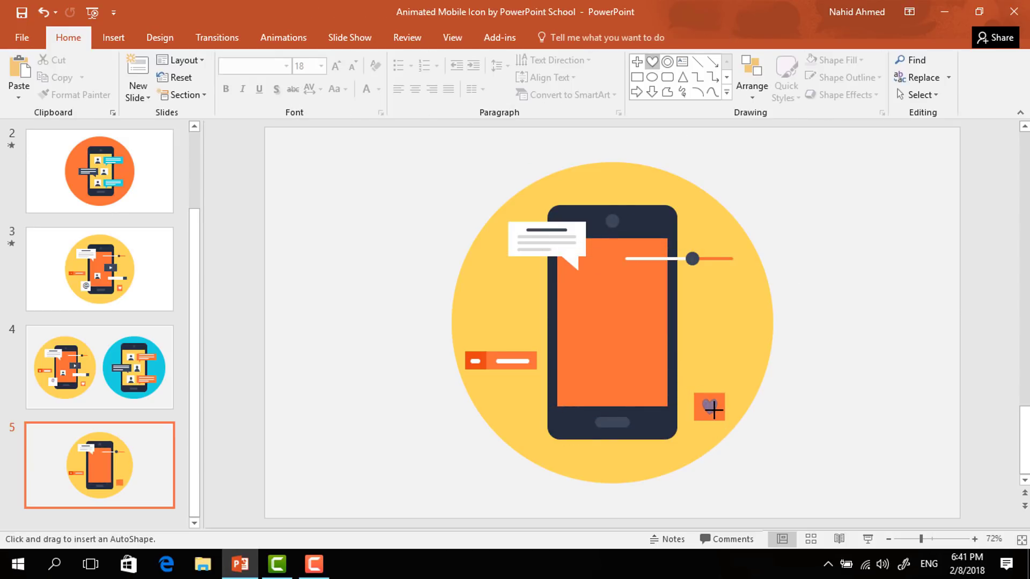
Remove the heart's outline, group it with the orange square, then switch to slide 3
{"action": "left_click", "coordinate": [381, 77]}
{"action": "left_click", "coordinate": [375, 237]}
{"action": "left_click", "coordinate": [791, 413]}
{"action": "left_click_drag", "start_coordinate": [797, 376], "coordinate": [682, 426]}
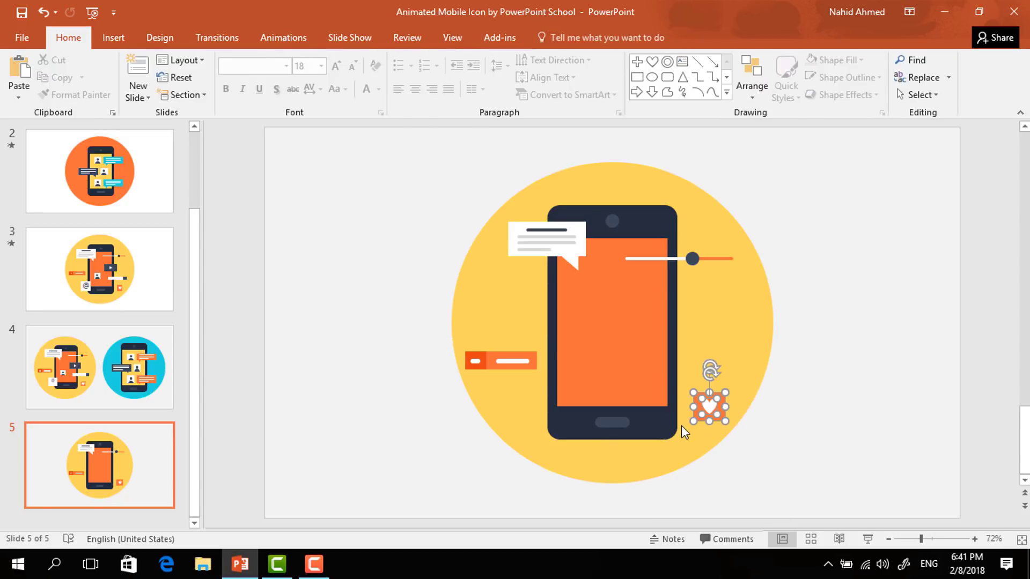
{"action": "key", "text": "ctrl+g"}
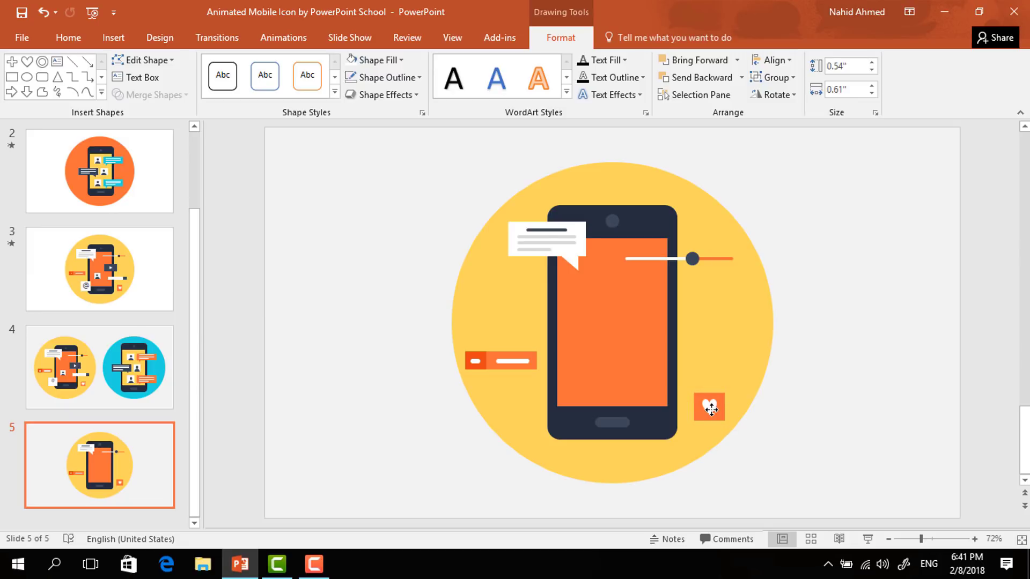
{"action": "left_click", "coordinate": [798, 402]}
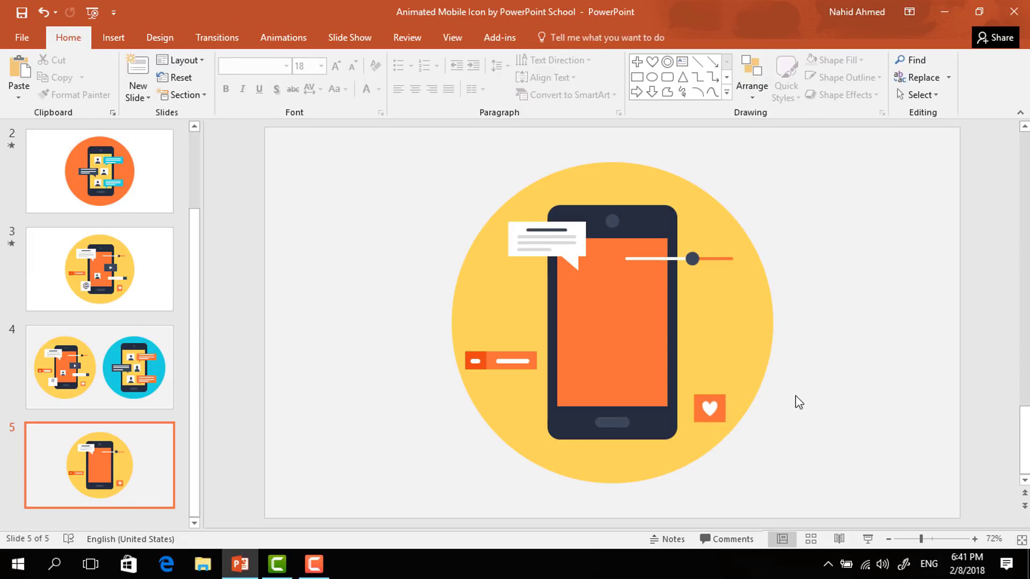
{"action": "left_click", "coordinate": [117, 269]}
Paste slide 3's @ tile, person icon, play button and white bar around slide 5's phone
{"action": "left_click", "coordinate": [584, 399]}
{"action": "left_click", "coordinate": [600, 355], "text": "shift"}
{"action": "left_click", "coordinate": [664, 316], "text": "shift"}
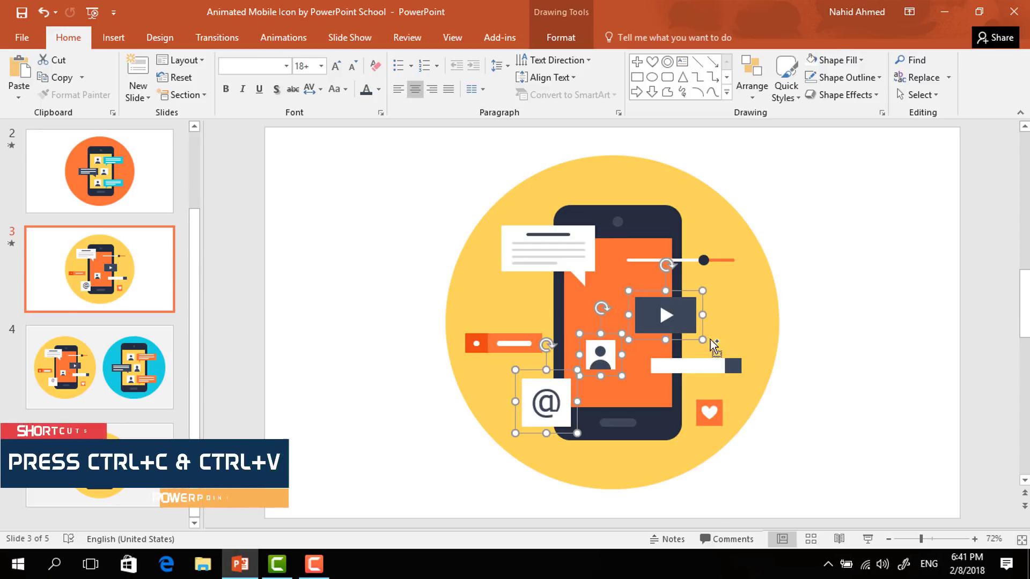
{"action": "left_click", "coordinate": [729, 366], "text": "shift"}
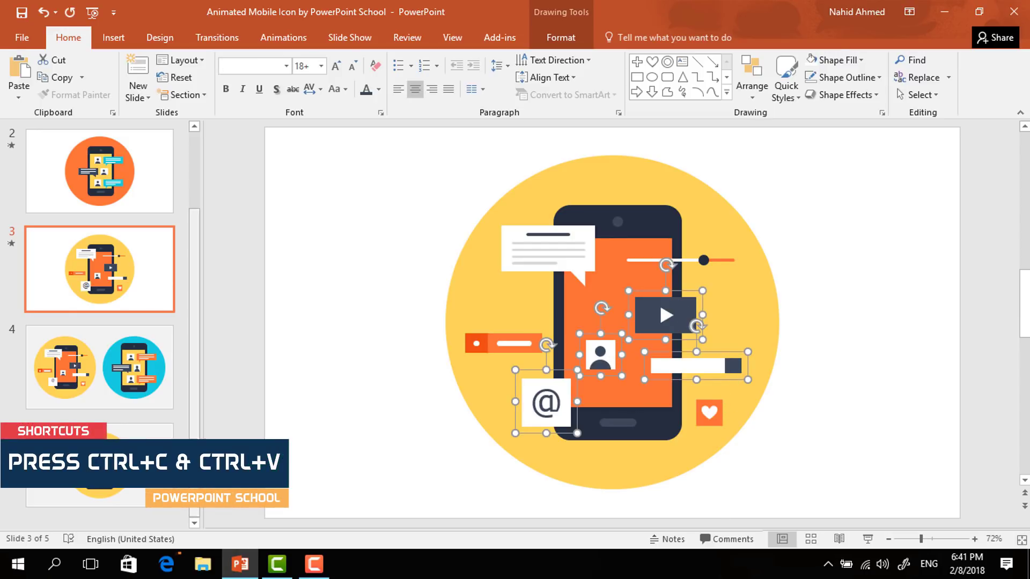
{"action": "left_click", "coordinate": [101, 488]}
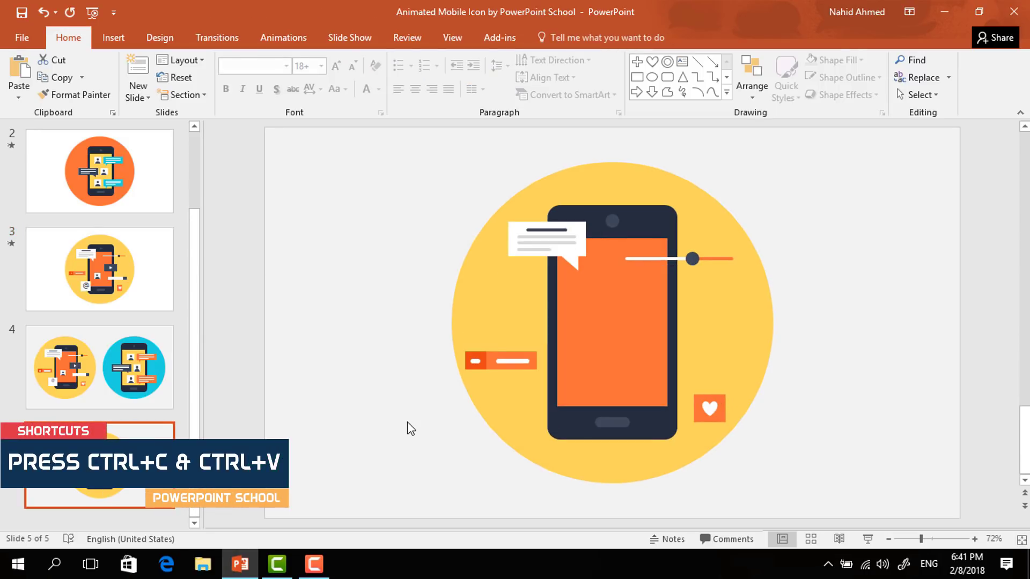
{"action": "key", "text": "ctrl+v"}
{"action": "left_click_drag", "start_coordinate": [534, 425], "coordinate": [530, 426]}
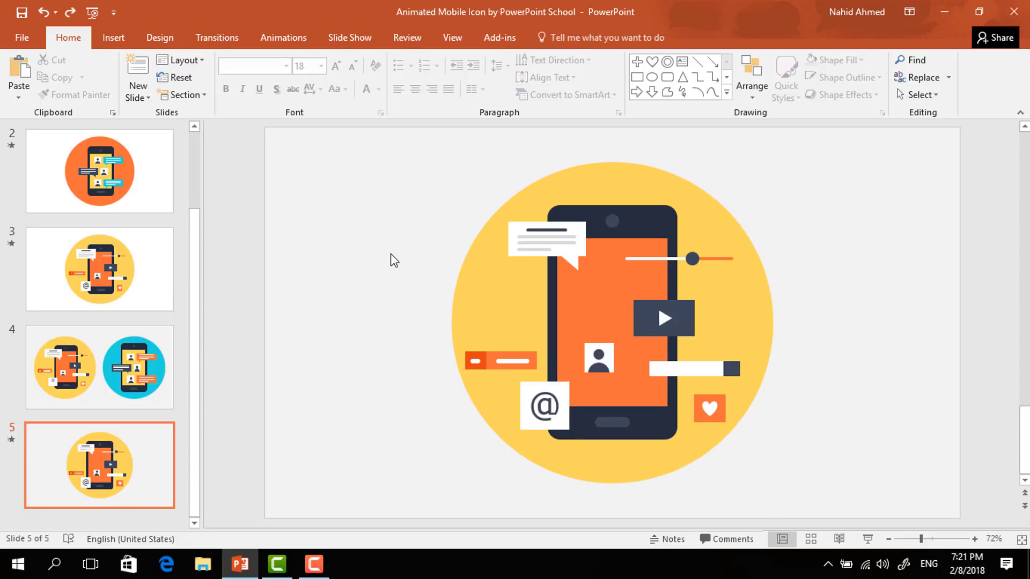
Show the Animation Pane and give the speech bubble a Zoom entrance
{"action": "left_click", "coordinate": [290, 39]}
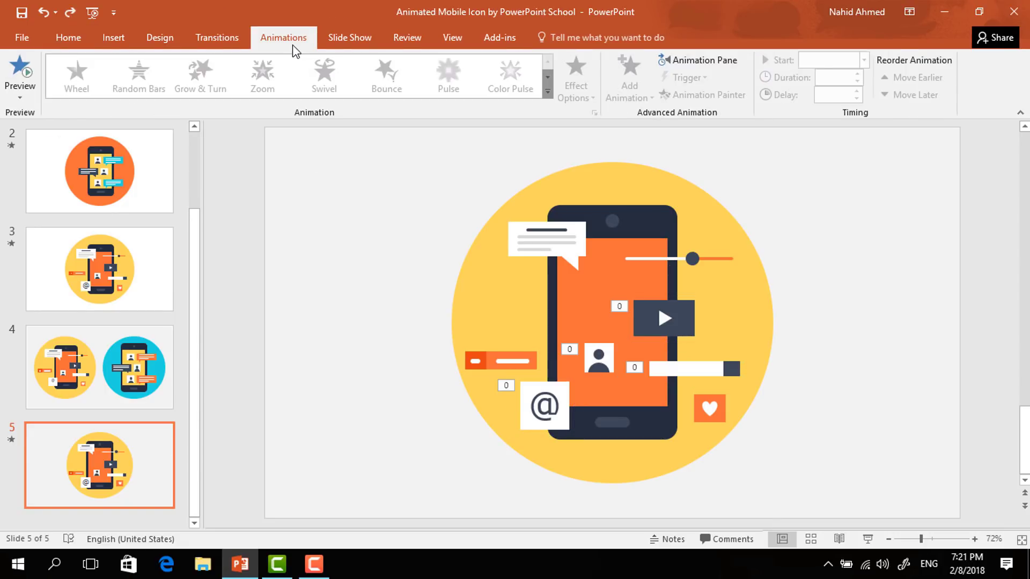
{"action": "left_click", "coordinate": [713, 61]}
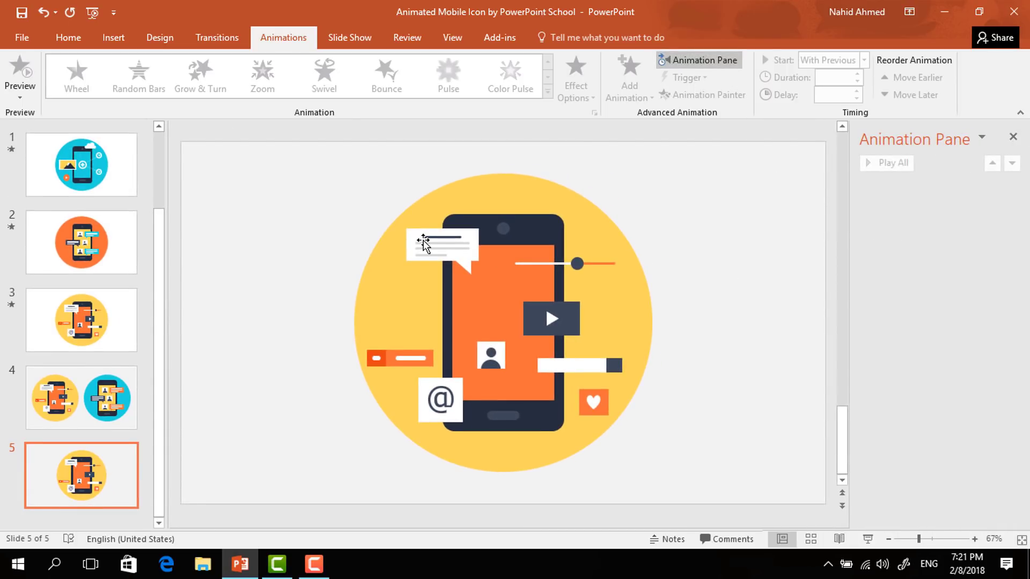
{"action": "left_click", "coordinate": [423, 241]}
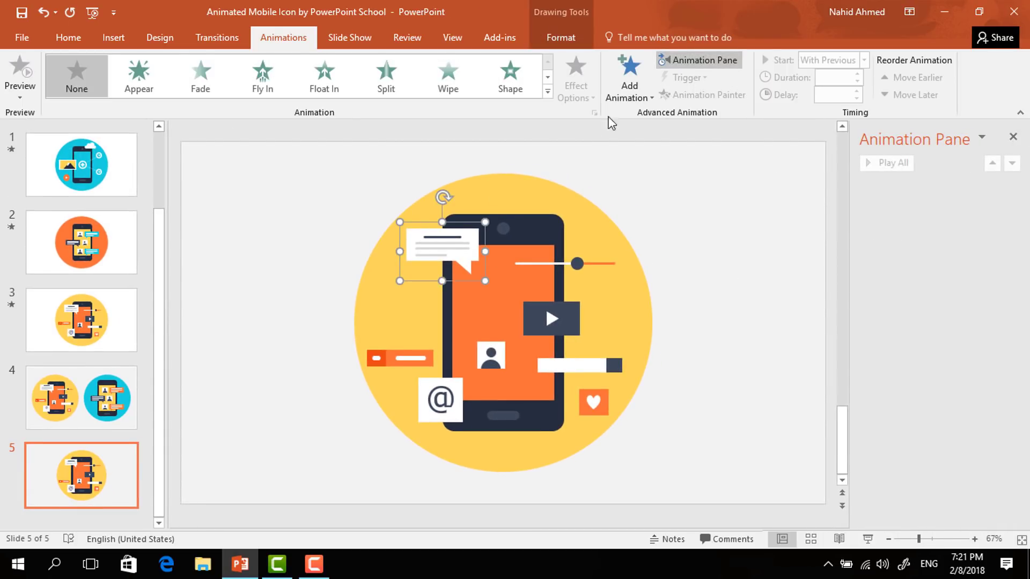
{"action": "left_click", "coordinate": [628, 85]}
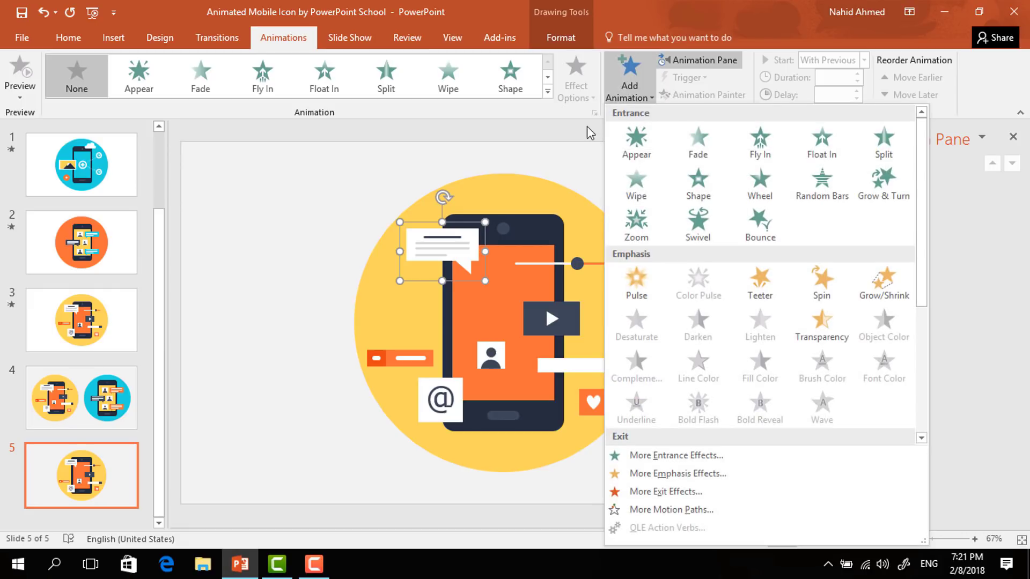
{"action": "left_click", "coordinate": [632, 236]}
Set the Zoom animation's duration to 0.35 seconds
{"action": "double_click", "coordinate": [847, 87]}
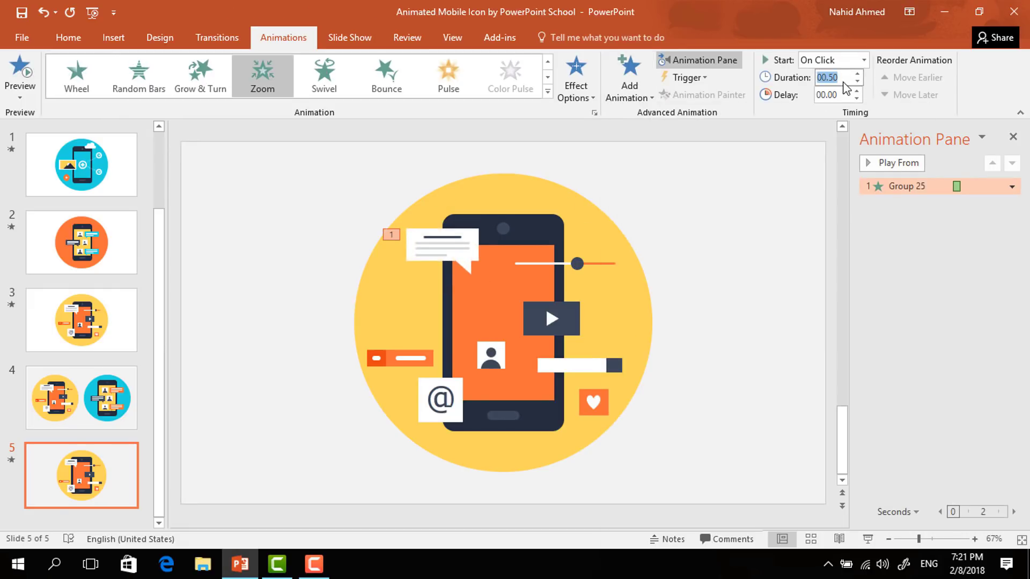
{"action": "key", "text": "Right"}
{"action": "key", "text": "BackSpace"}
{"action": "key", "text": "Return"}
{"action": "left_click", "coordinate": [584, 263]}
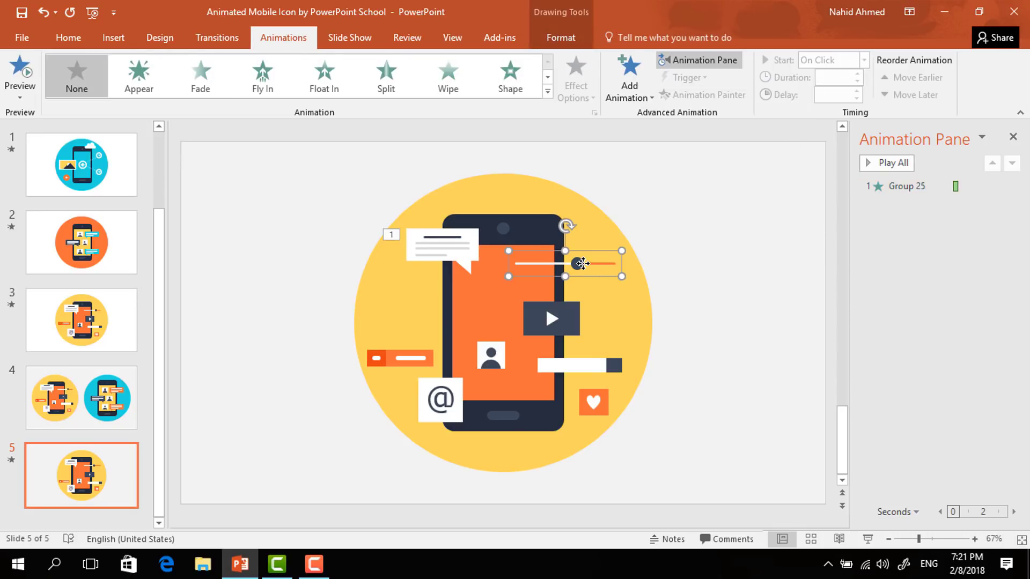
Give the slider a Zoom entrance starting With Previous, 0.35 s long after a 0.05 s delay
{"action": "left_click", "coordinate": [638, 81]}
{"action": "left_click", "coordinate": [641, 224]}
{"action": "left_click", "coordinate": [863, 61]}
{"action": "left_click", "coordinate": [829, 91]}
{"action": "left_click", "coordinate": [849, 80]}
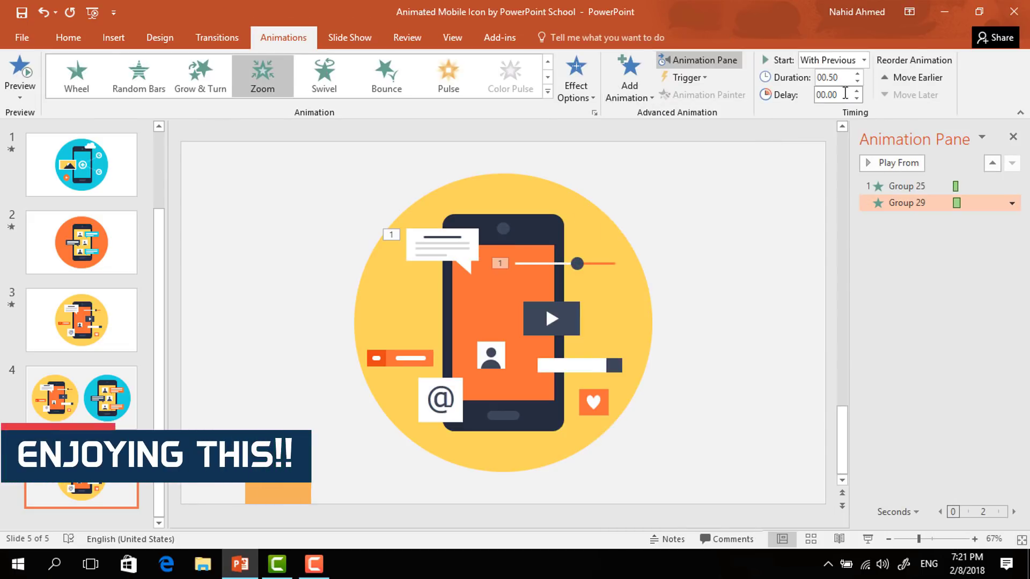
{"action": "type", "text": "00."}
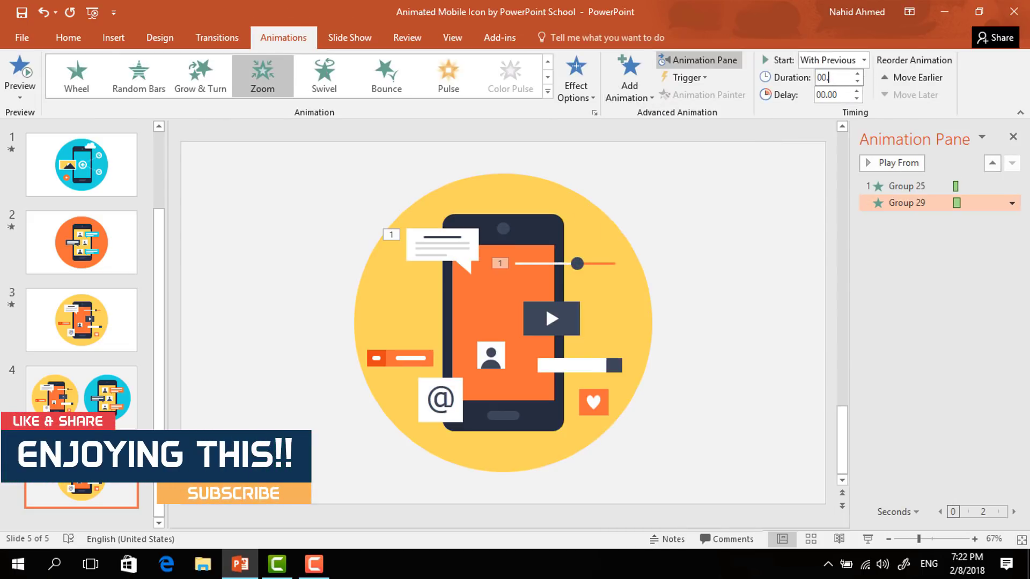
{"action": "left_click", "coordinate": [843, 95]}
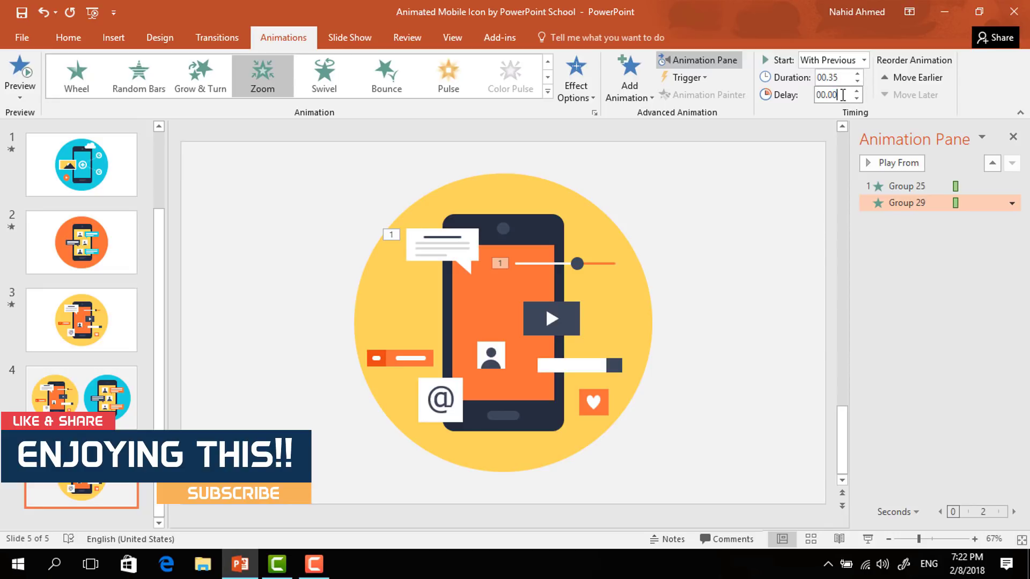
{"action": "type", "text": "5"}
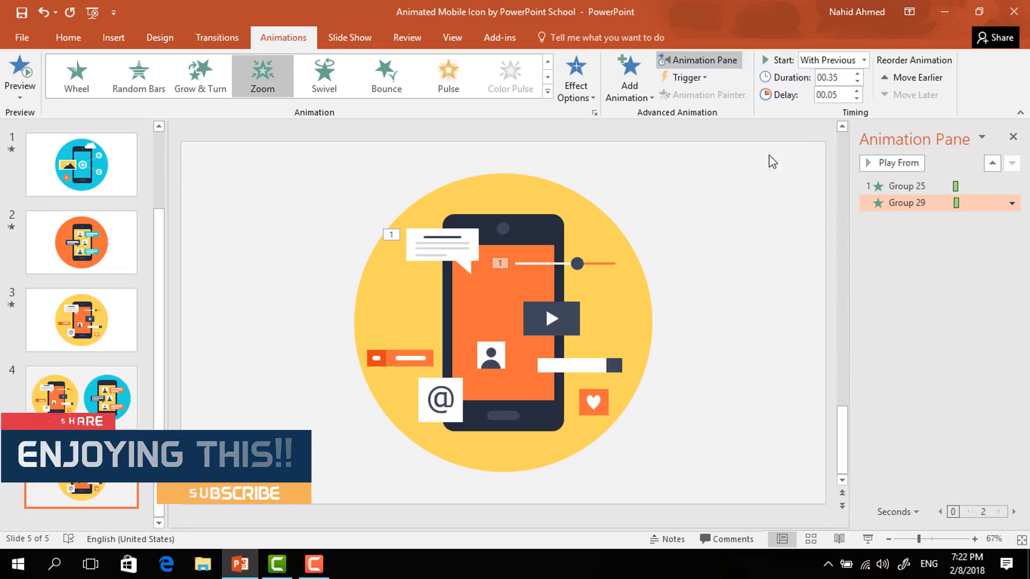
Give the small orange bar a Zoom entrance With Previous, lasting 0.35 s after 0.05 s
{"action": "left_click", "coordinate": [428, 352]}
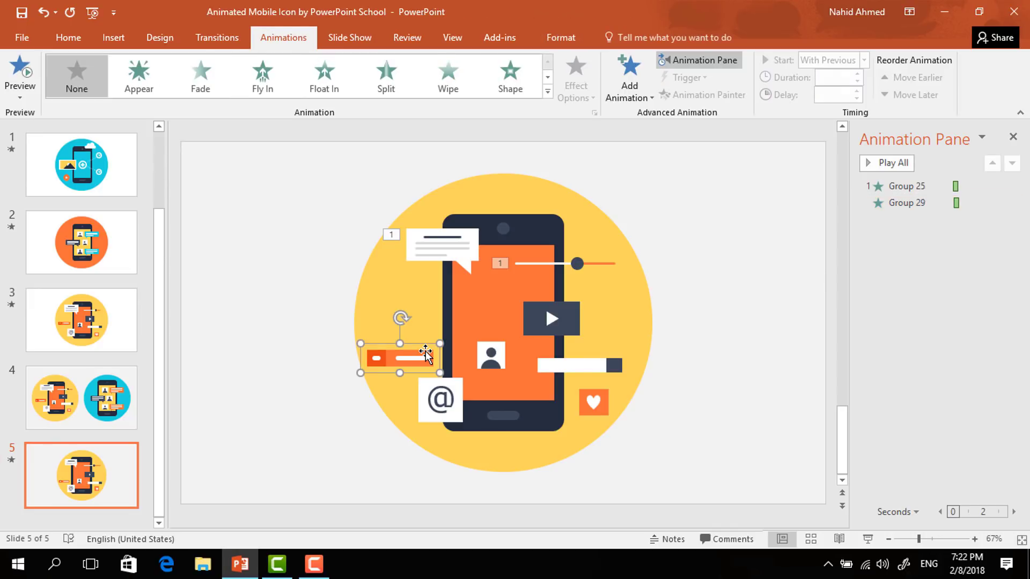
{"action": "left_click", "coordinate": [638, 89]}
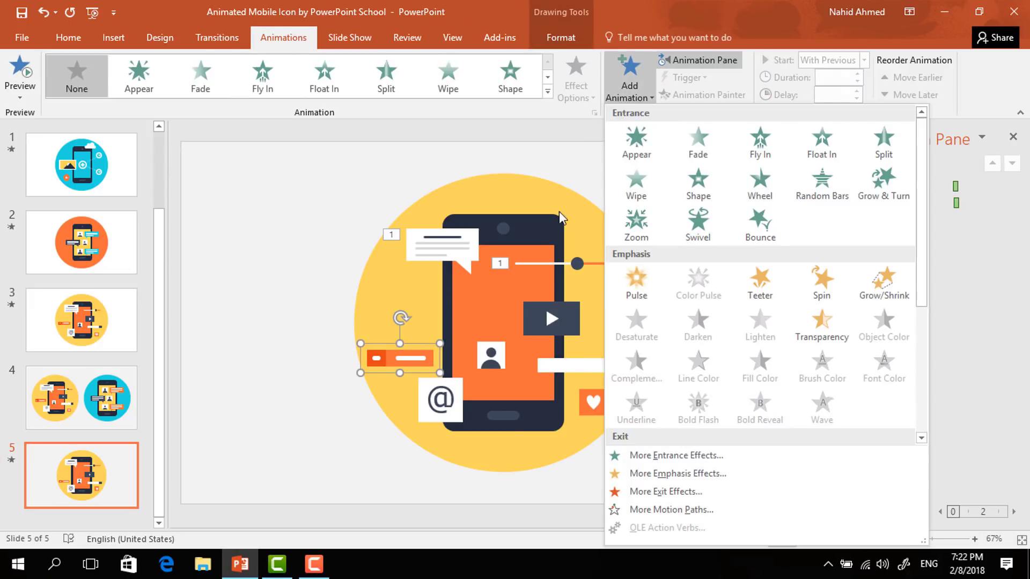
{"action": "left_click", "coordinate": [633, 238]}
{"action": "left_click", "coordinate": [863, 59]}
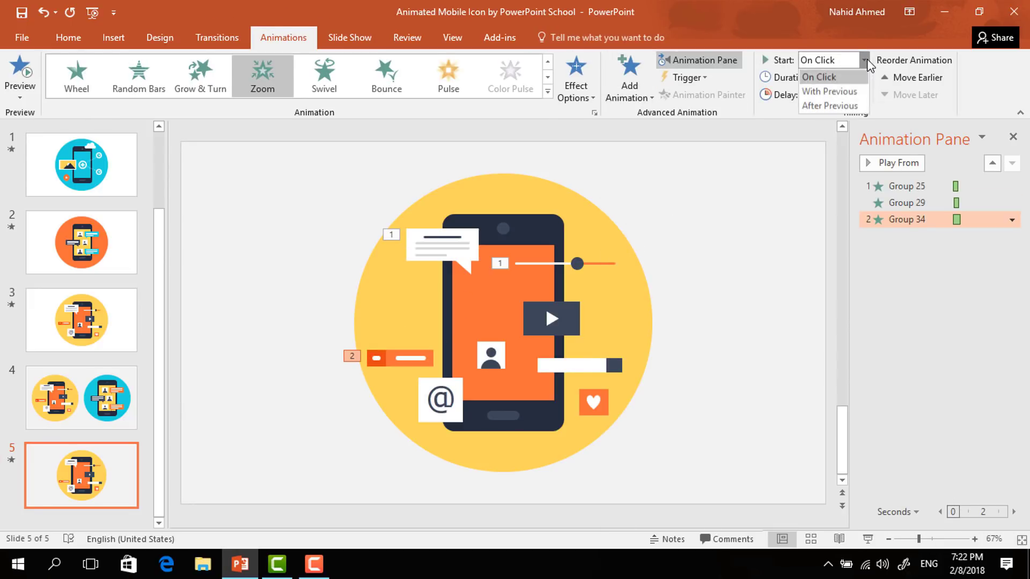
{"action": "left_click", "coordinate": [829, 92]}
{"action": "double_click", "coordinate": [848, 75]}
{"action": "left_click", "coordinate": [848, 75]}
{"action": "type", "text": "5"}
{"action": "key", "text": "Return"}
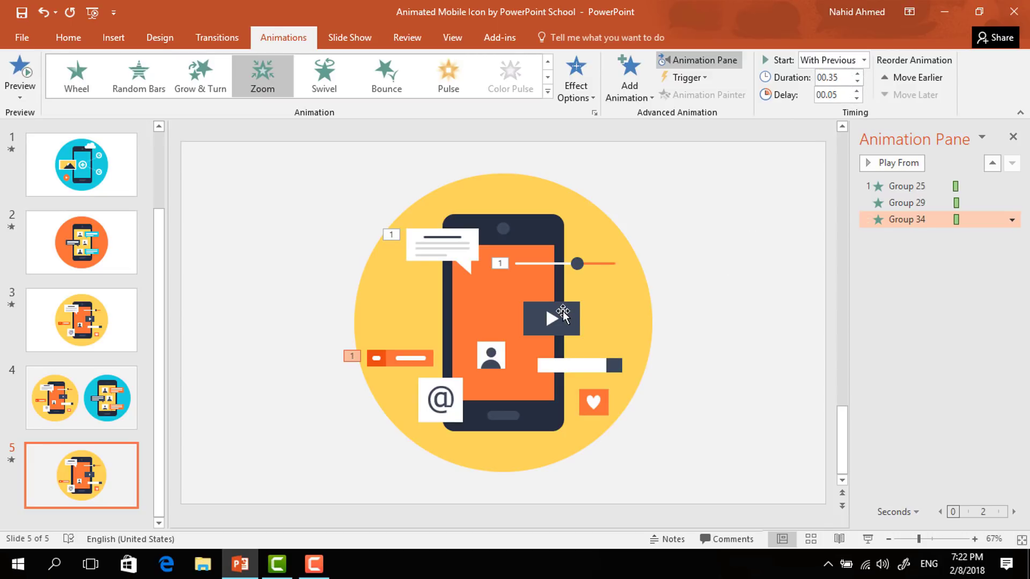
{"action": "left_click", "coordinate": [563, 313]}
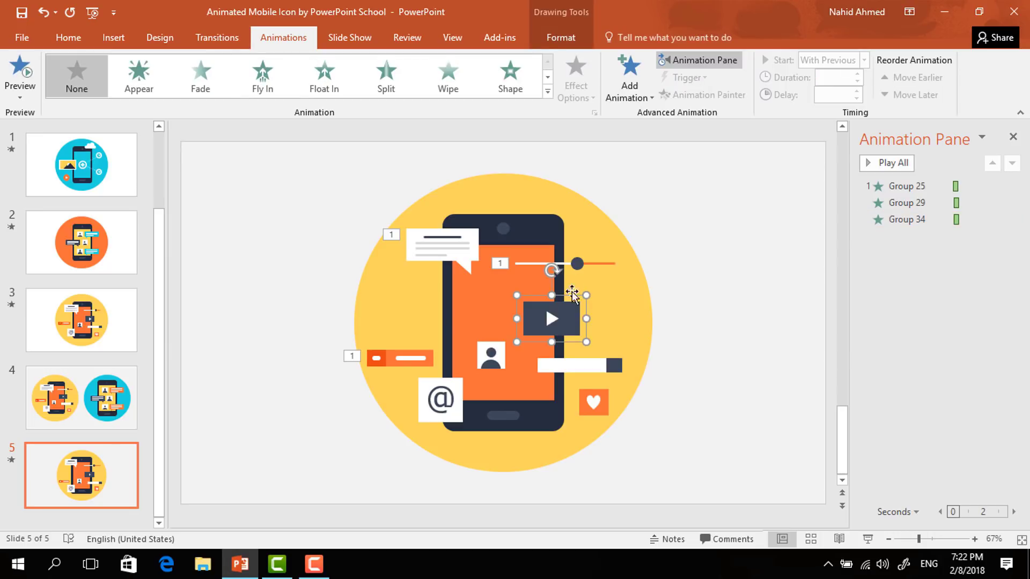
Give the play-button box a Zoom entrance With Previous, 0.35 s long after 0.10 s
{"action": "left_click", "coordinate": [625, 98]}
{"action": "left_click", "coordinate": [617, 225]}
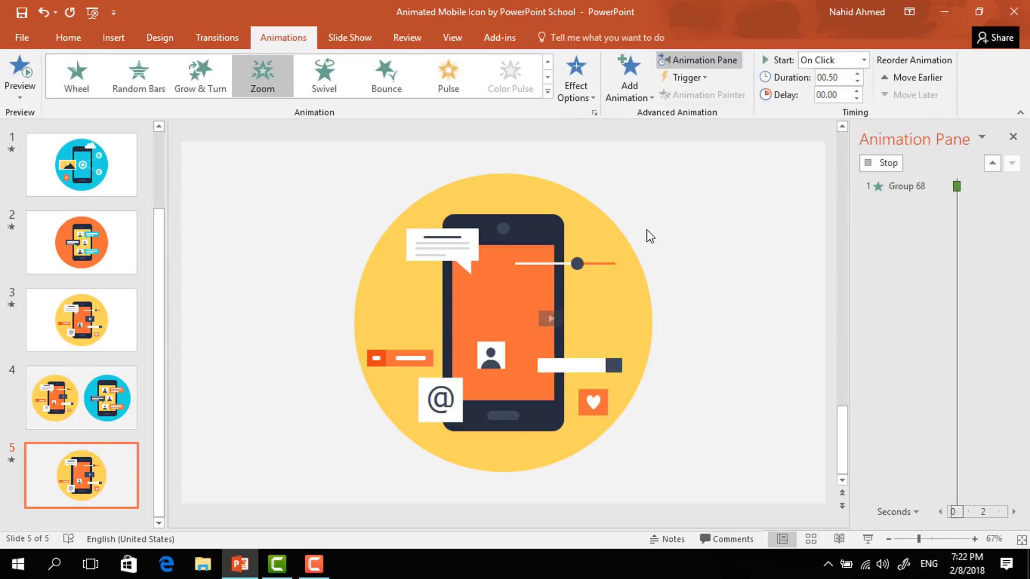
{"action": "left_click", "coordinate": [864, 60]}
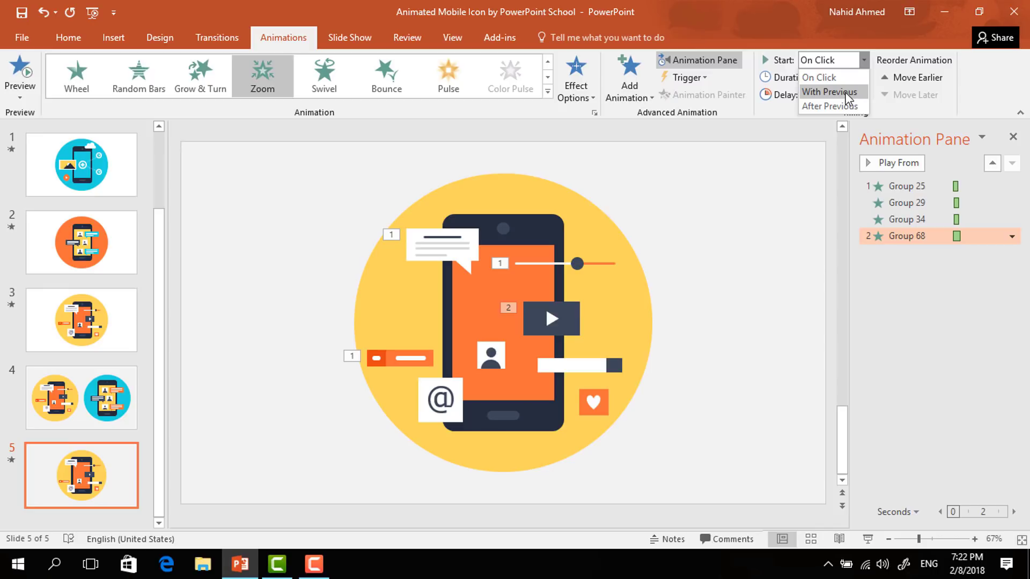
{"action": "left_click", "coordinate": [853, 93]}
{"action": "left_click", "coordinate": [846, 80]}
{"action": "key", "text": "BackSpace"}
{"action": "key", "text": "BackSpace"}
{"action": "type", "text": "35"}
{"action": "left_click", "coordinate": [847, 96]}
{"action": "key", "text": "BackSpace"}
{"action": "key", "text": "BackSpace"}
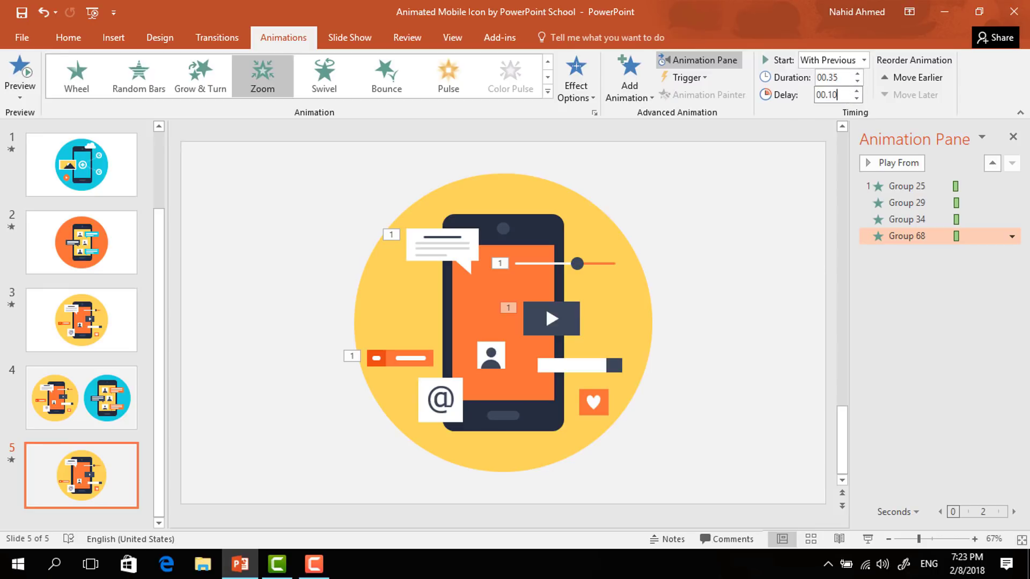
Add a Zoom entrance to the heart icon, With Previous, 0.35 s after a 0.10 s delay
{"action": "left_click", "coordinate": [605, 398]}
{"action": "left_click", "coordinate": [628, 86]}
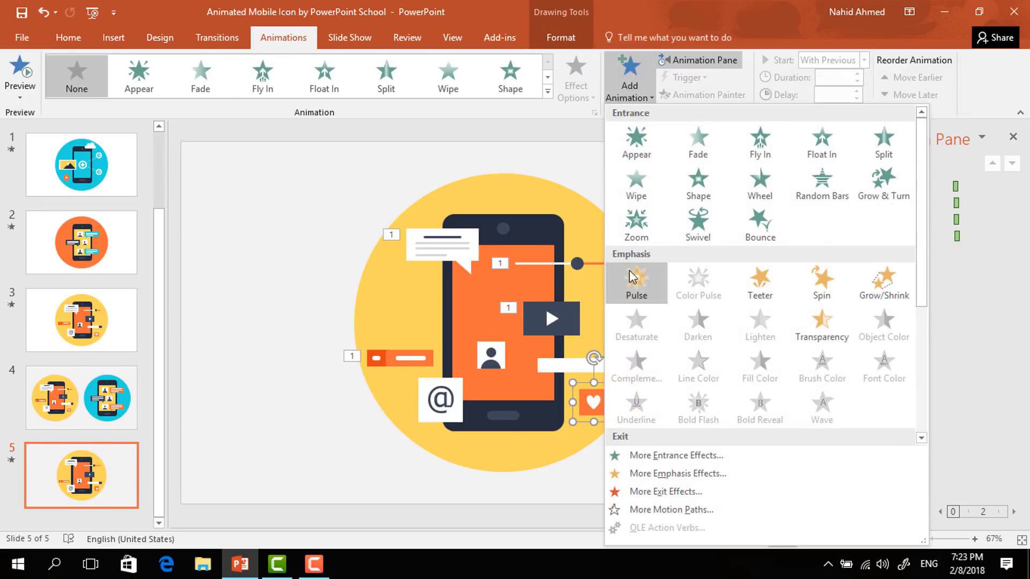
{"action": "left_click", "coordinate": [645, 230]}
{"action": "left_click", "coordinate": [863, 60]}
{"action": "left_click", "coordinate": [829, 92]}
{"action": "left_click", "coordinate": [844, 79]}
{"action": "left_click", "coordinate": [844, 80]}
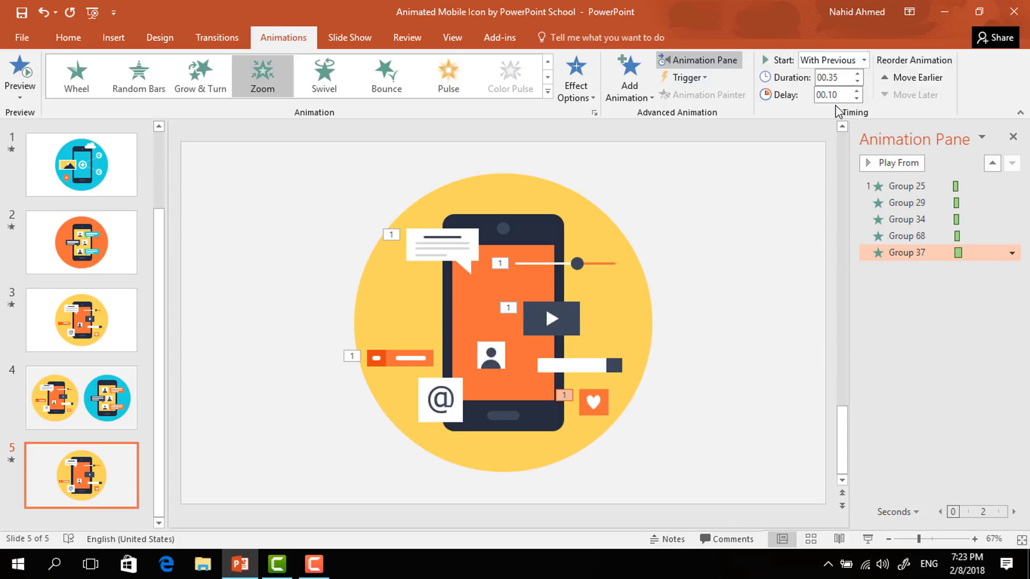
Add a Zoom entrance to the @ icon, With Previous, 0.35 s after a 0.15 s delay
{"action": "left_click", "coordinate": [467, 398]}
{"action": "left_click", "coordinate": [633, 97]}
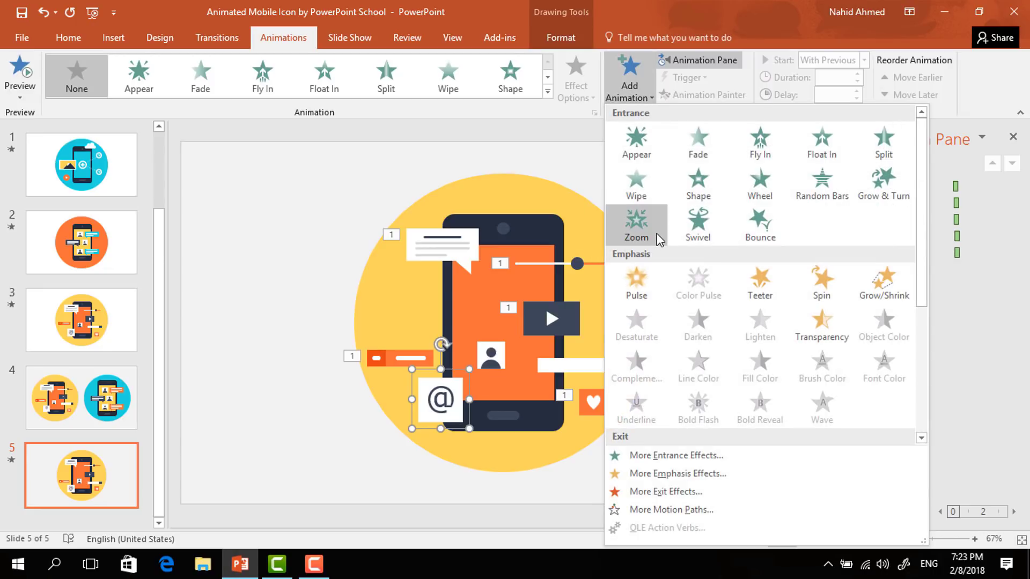
{"action": "left_click", "coordinate": [658, 238]}
{"action": "left_click", "coordinate": [864, 60]}
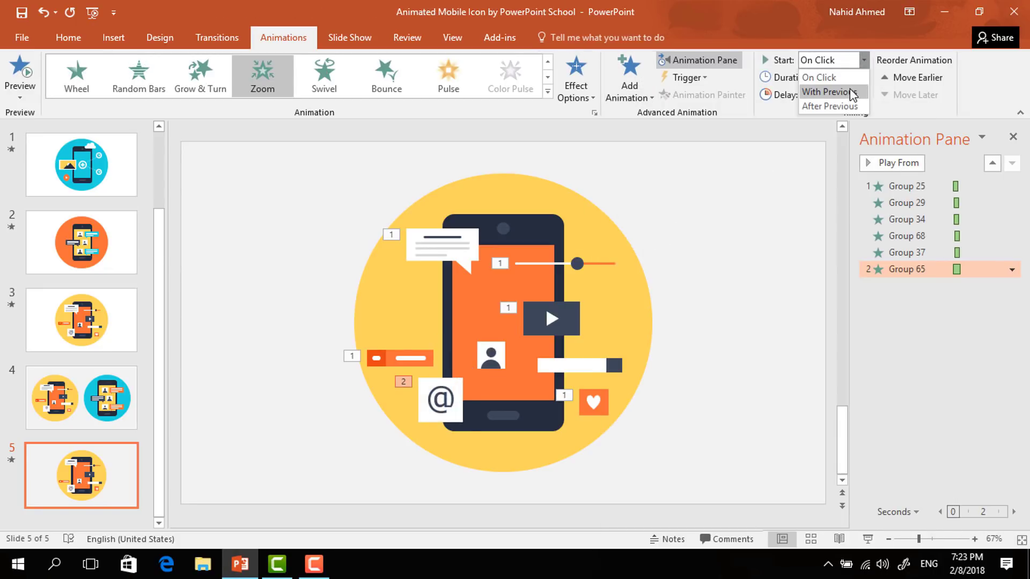
{"action": "left_click", "coordinate": [829, 92]}
{"action": "left_click", "coordinate": [846, 77]}
{"action": "left_click", "coordinate": [846, 77]}
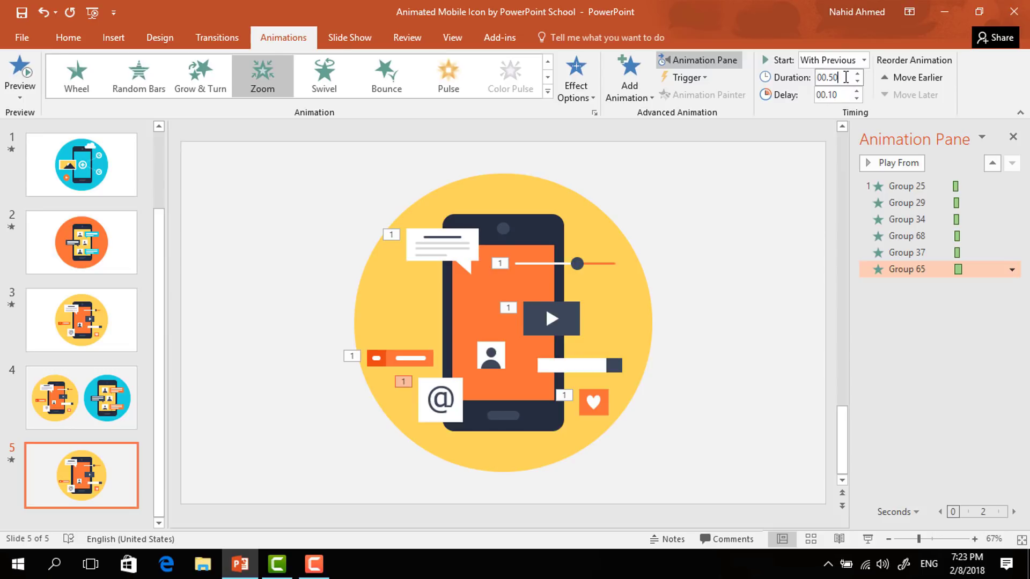
{"action": "left_click", "coordinate": [844, 94]}
{"action": "left_click", "coordinate": [844, 94]}
{"action": "left_click", "coordinate": [489, 354]}
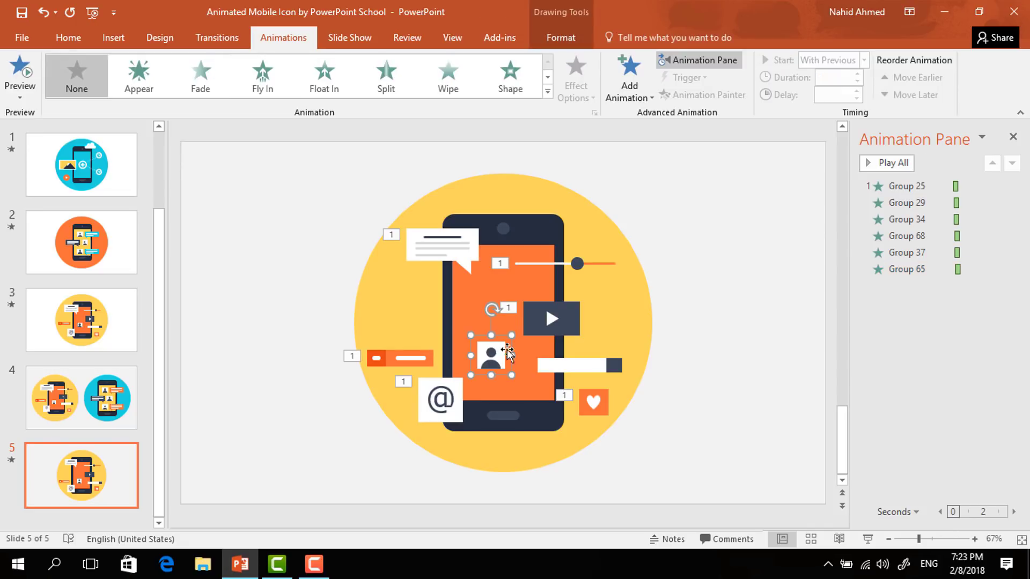
Give the person icon a Zoom entrance With Previous with a 0.20 s delay
{"action": "left_click", "coordinate": [629, 81]}
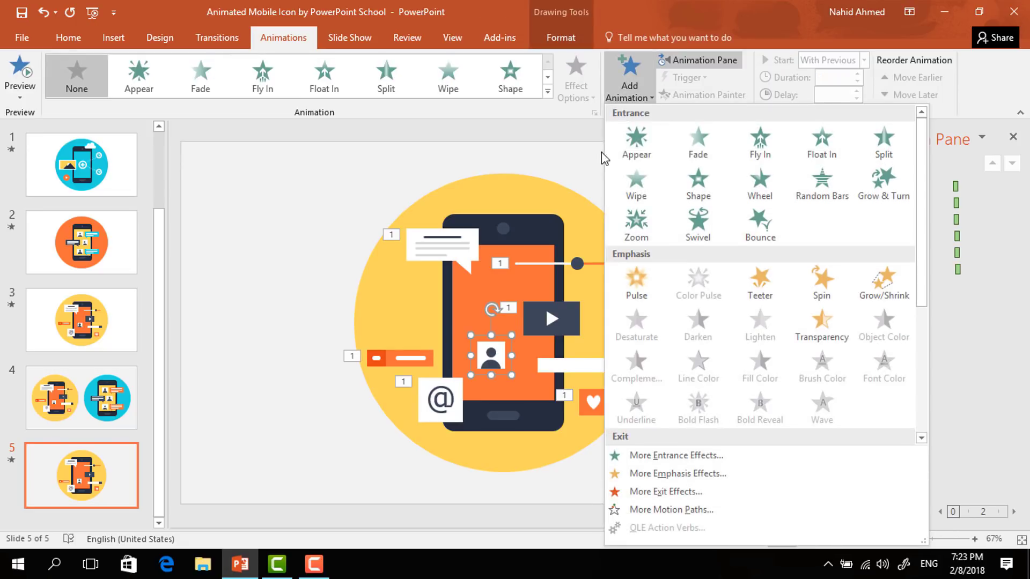
{"action": "left_click", "coordinate": [646, 239]}
{"action": "left_click", "coordinate": [862, 61]}
{"action": "left_click", "coordinate": [830, 92]}
{"action": "double_click", "coordinate": [846, 81]}
{"action": "left_click", "coordinate": [847, 80]}
{"action": "double_click", "coordinate": [843, 94]}
{"action": "type", "text": "00.20"}
Give the white bar a Zoom entrance With Previous, 0.35 s duration and 0.25 s delay
{"action": "left_click", "coordinate": [598, 367]}
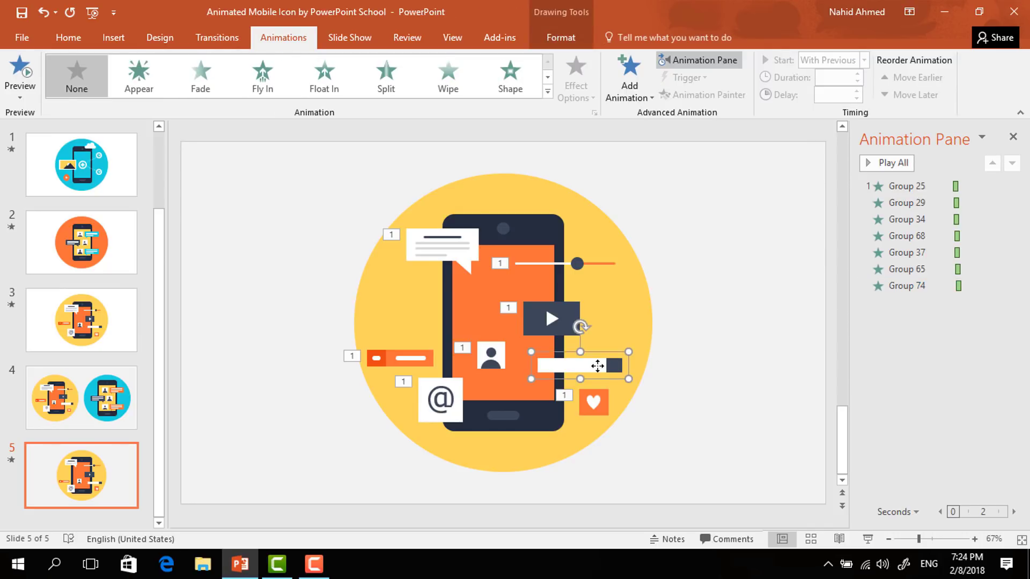
{"action": "left_click", "coordinate": [639, 95]}
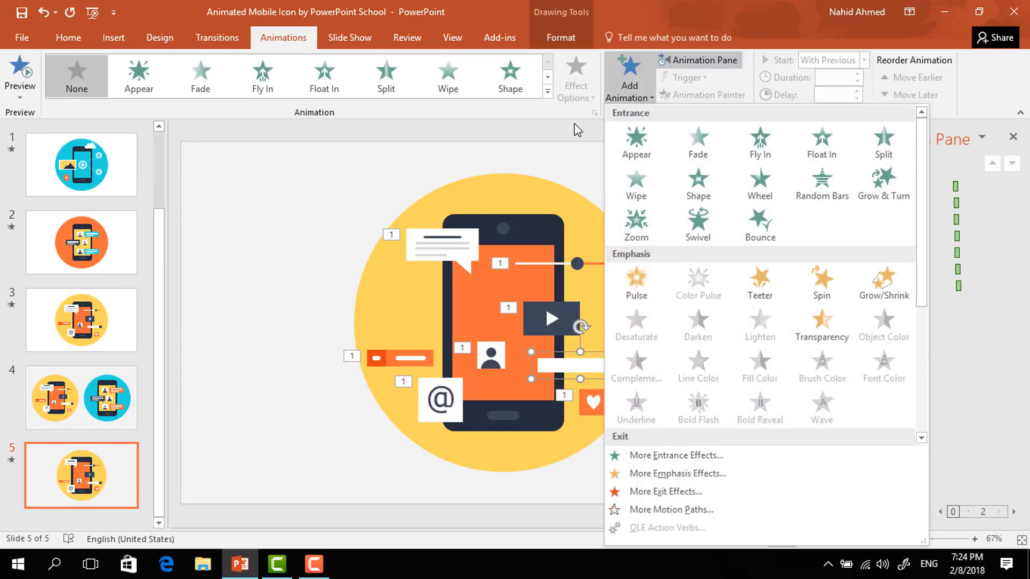
{"action": "left_click", "coordinate": [638, 231]}
{"action": "left_click", "coordinate": [865, 60]}
{"action": "left_click", "coordinate": [837, 92]}
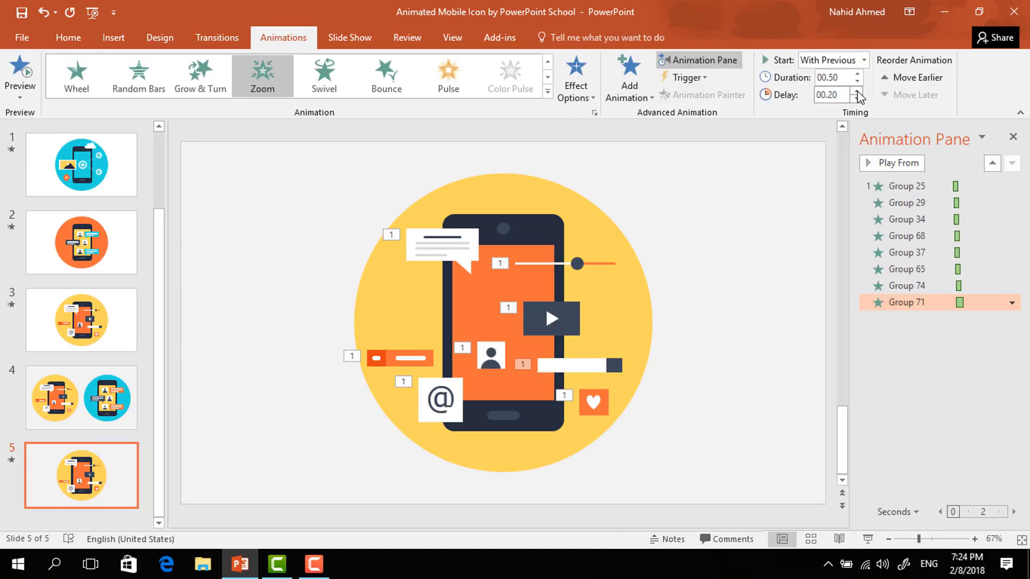
{"action": "left_click", "coordinate": [847, 80]}
{"action": "type", "text": "00.55"}
{"action": "left_click", "coordinate": [848, 99]}
{"action": "type", "text": "00.2"}
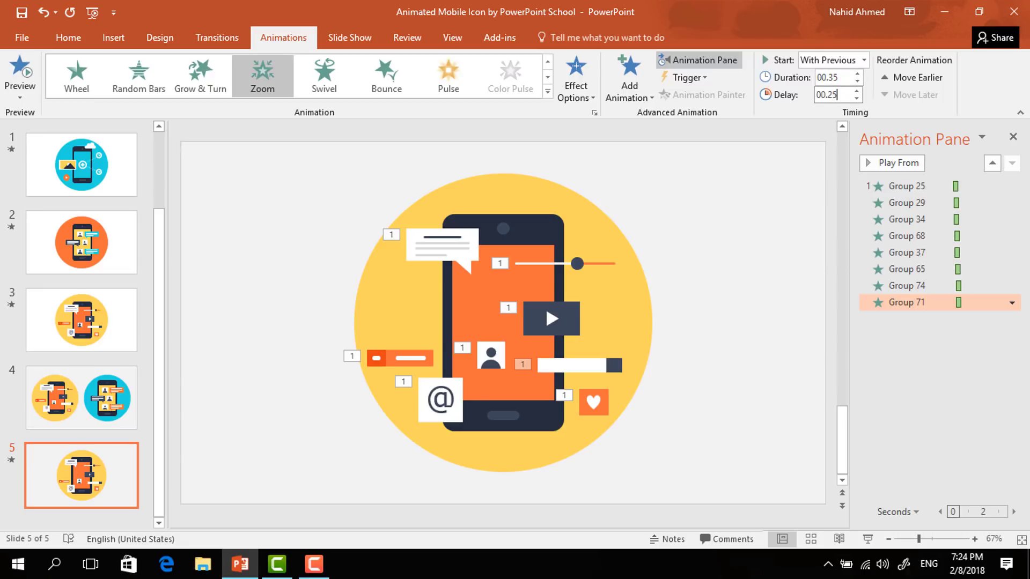